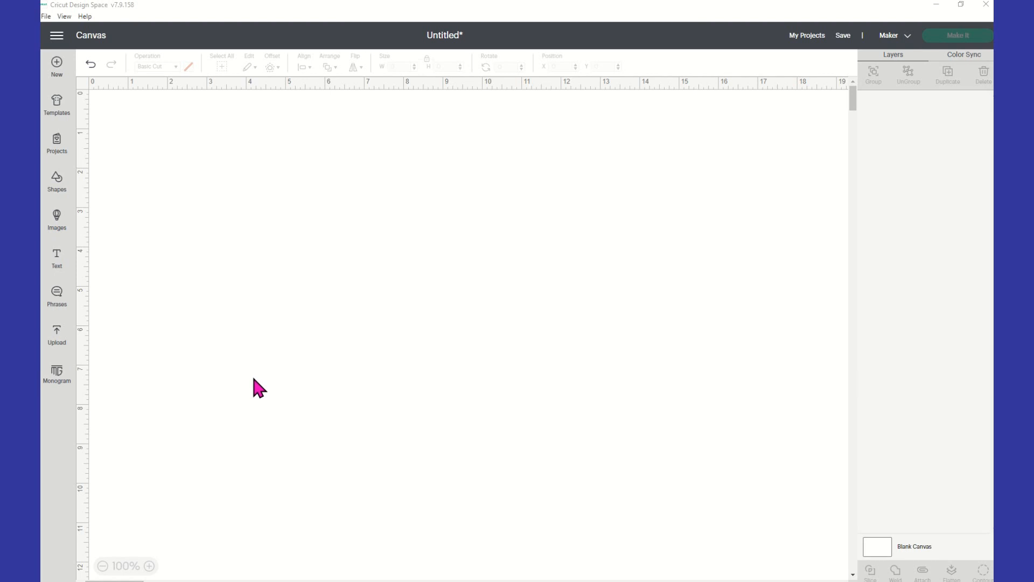
Open the Monogram Maker and enter the initials A, B and C
click(59, 377)
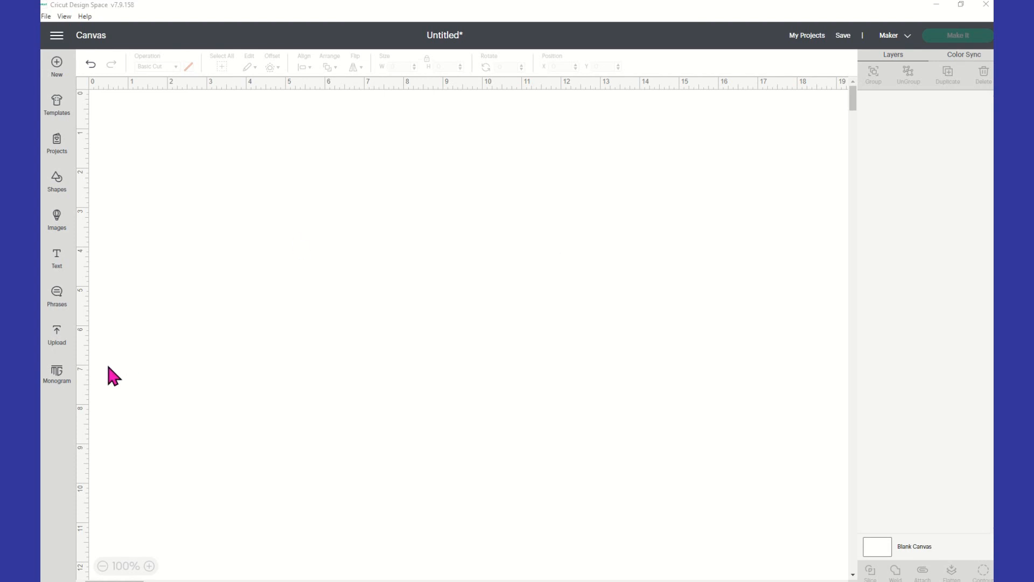
click(57, 380)
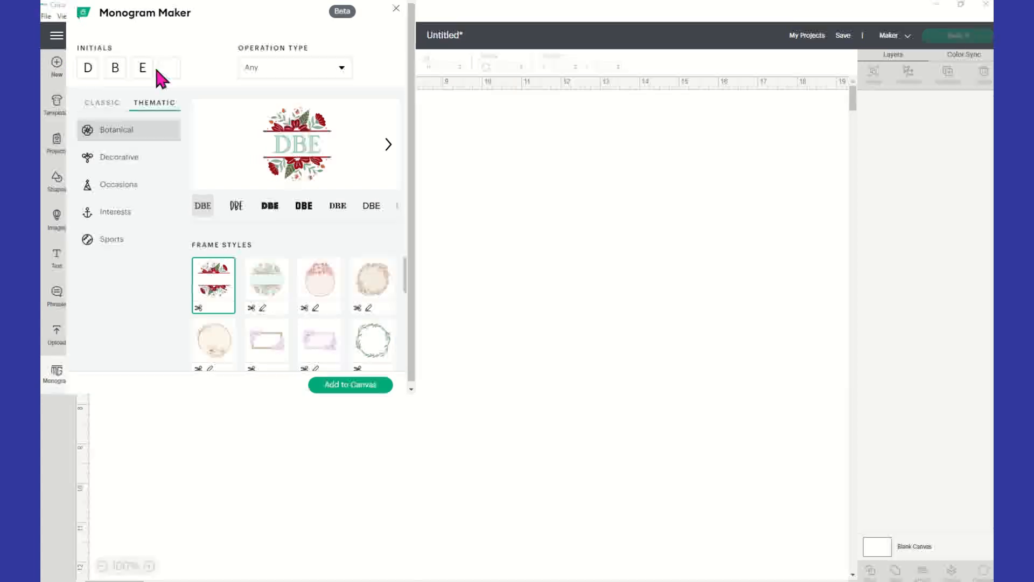
drag(93, 68, 76, 67)
text(A)
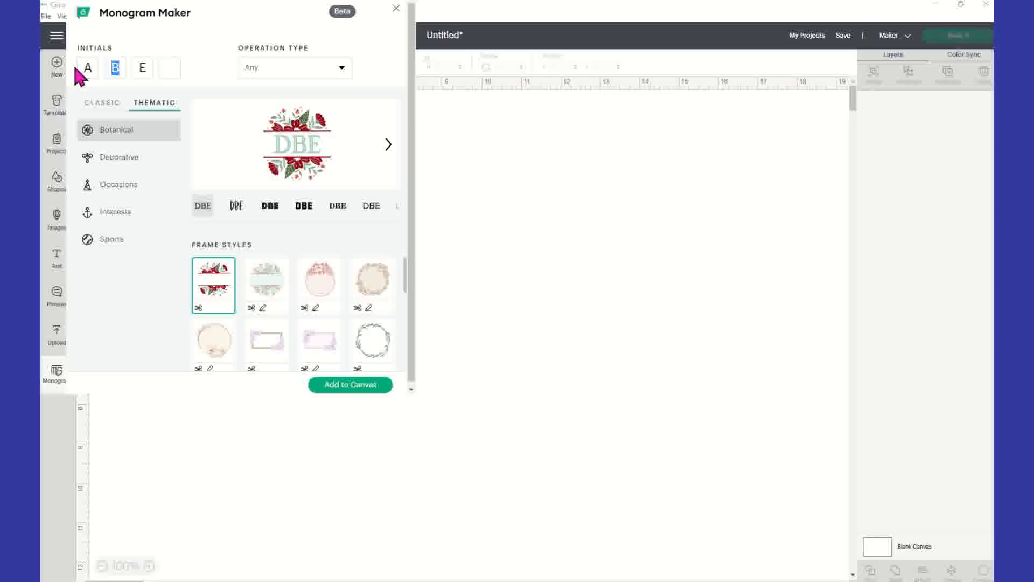
text(B)
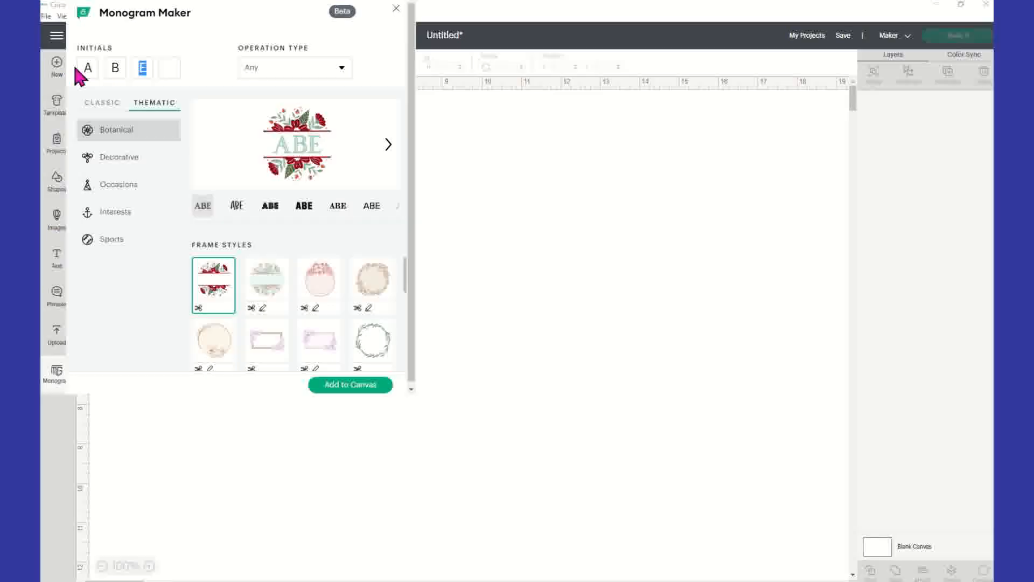
text(C)
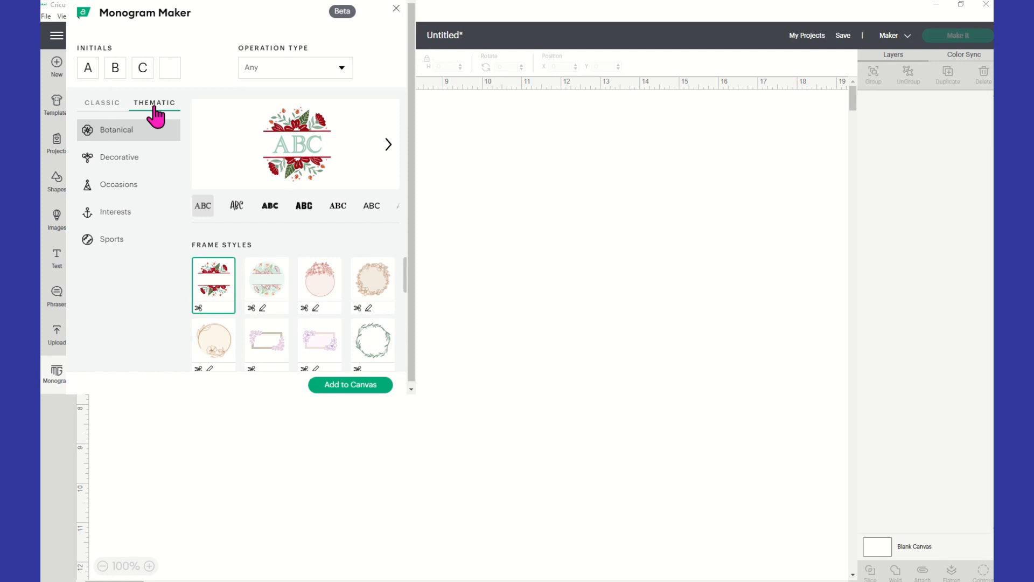
Switch to the Classic monogram designs and keep the operation type at Any
click(114, 104)
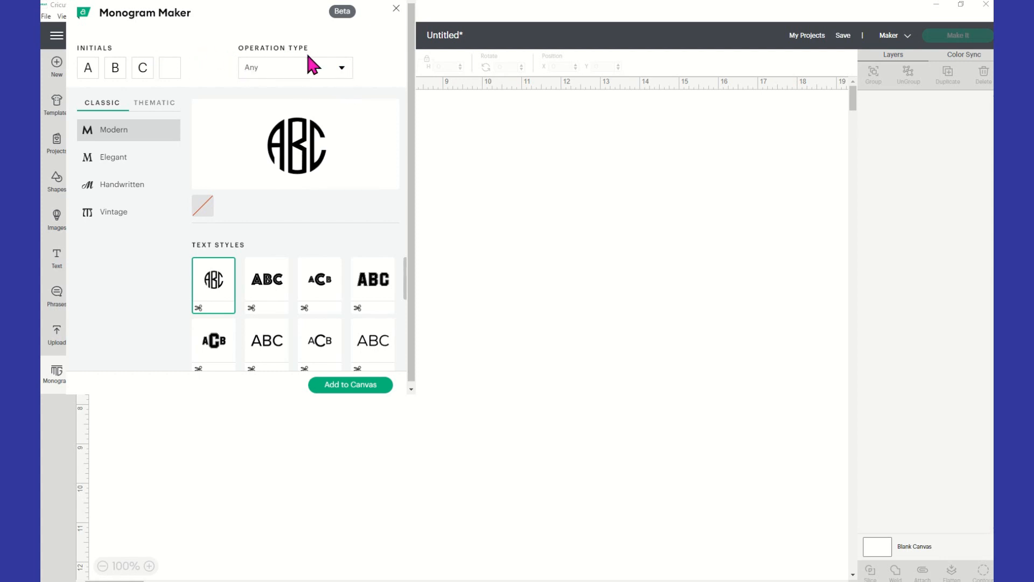
click(339, 71)
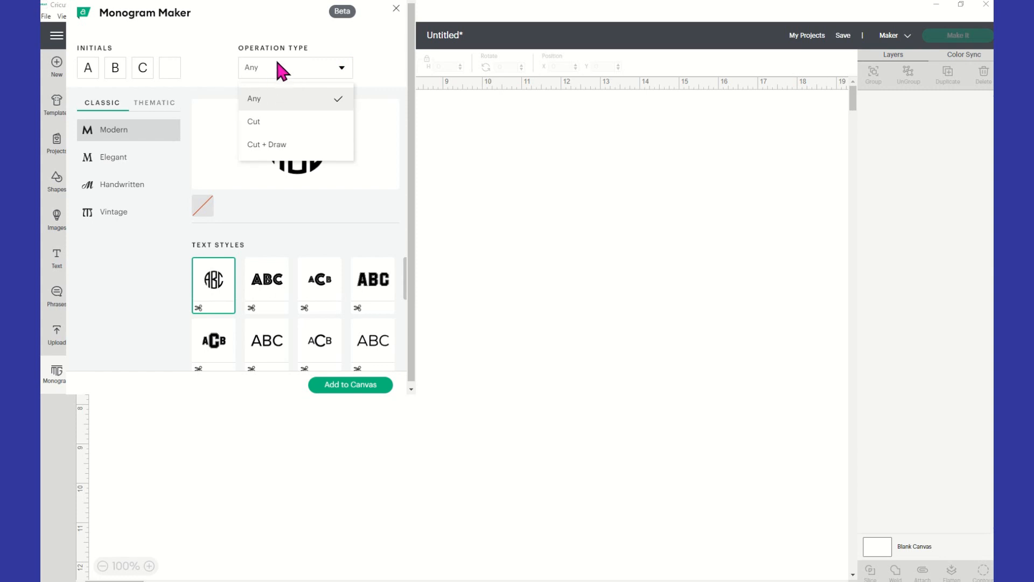
click(310, 108)
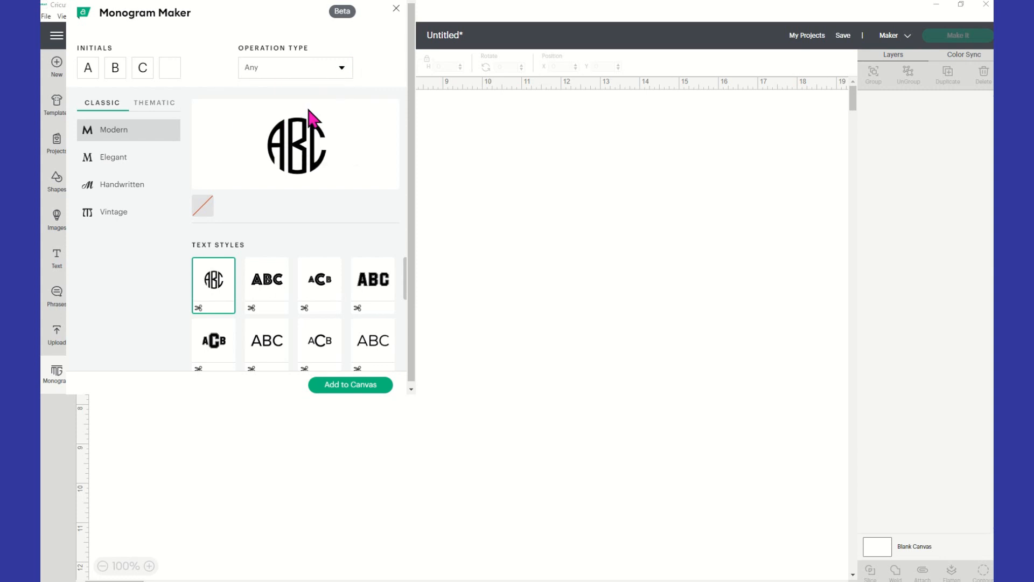
Replace the monogram initials with T, F and S
double_click(91, 67)
text(TFS)
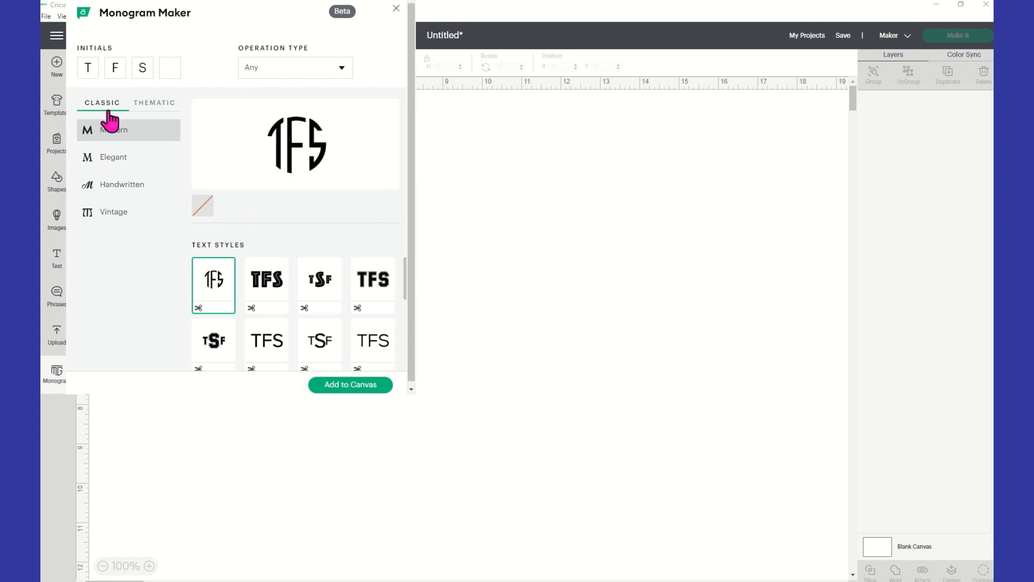
Try out several Modern text styles for the monogram, finishing on the bold condensed sans-serif TFS
click(271, 301)
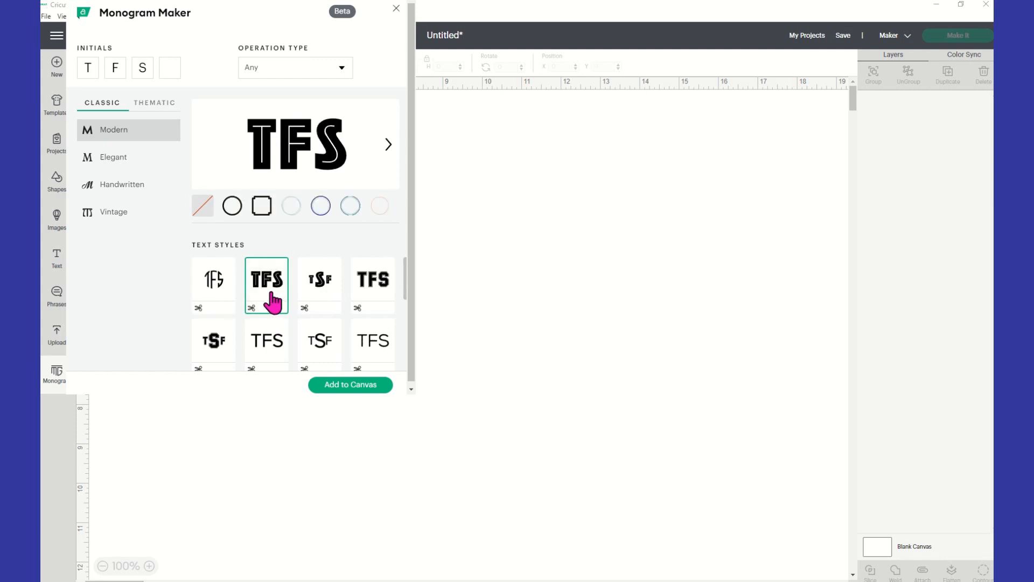
click(333, 300)
click(376, 296)
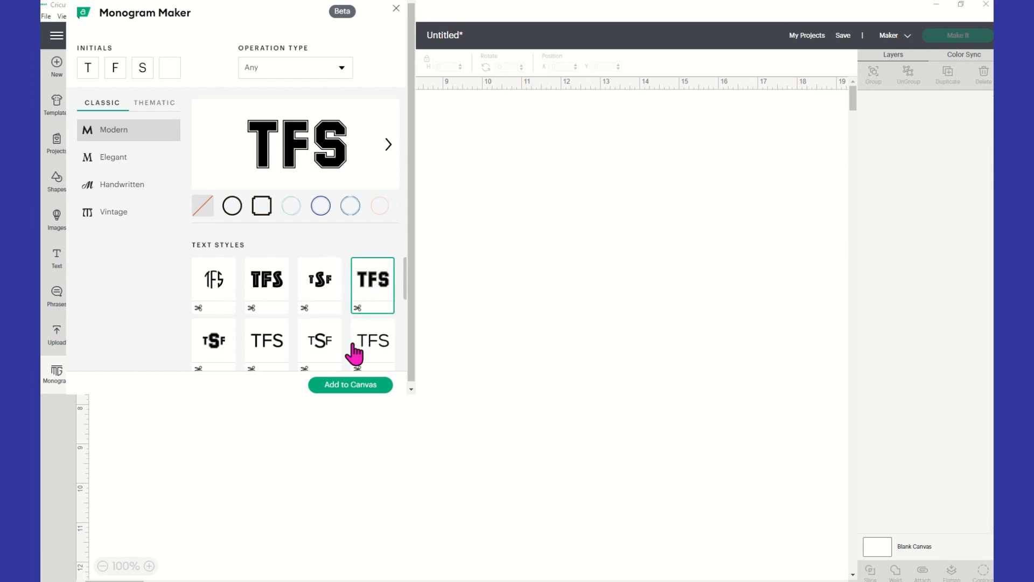
click(328, 348)
scroll(350, 341, down, 1)
click(376, 297)
click(302, 347)
scroll(285, 351, down, 1)
scroll(275, 340, down, 1)
click(272, 318)
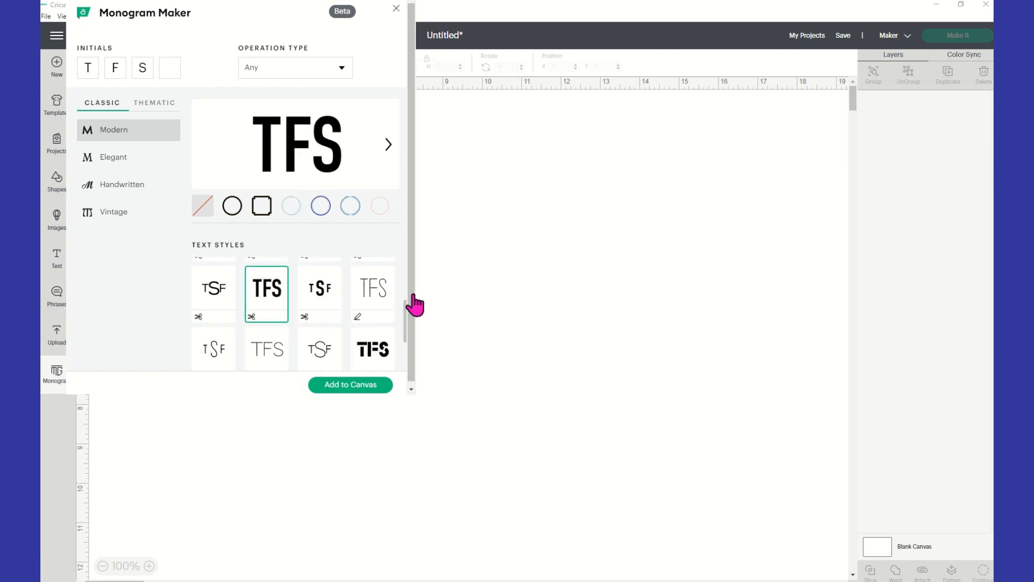
Try circular and diamond frames around the Modern monogram, finishing on the solid green scalloped badge frame
click(288, 210)
click(321, 207)
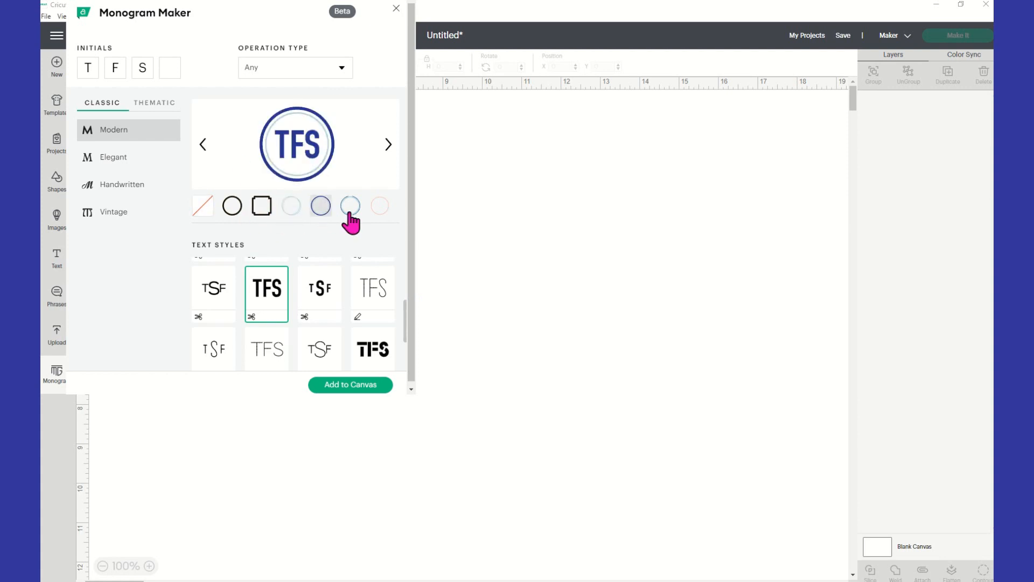
click(351, 208)
click(338, 210)
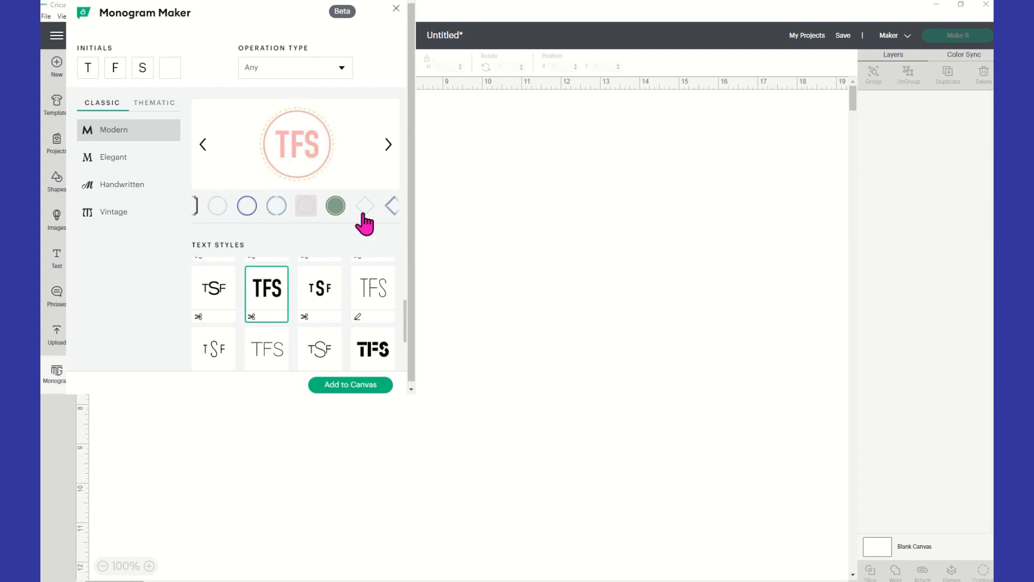
click(365, 209)
click(337, 209)
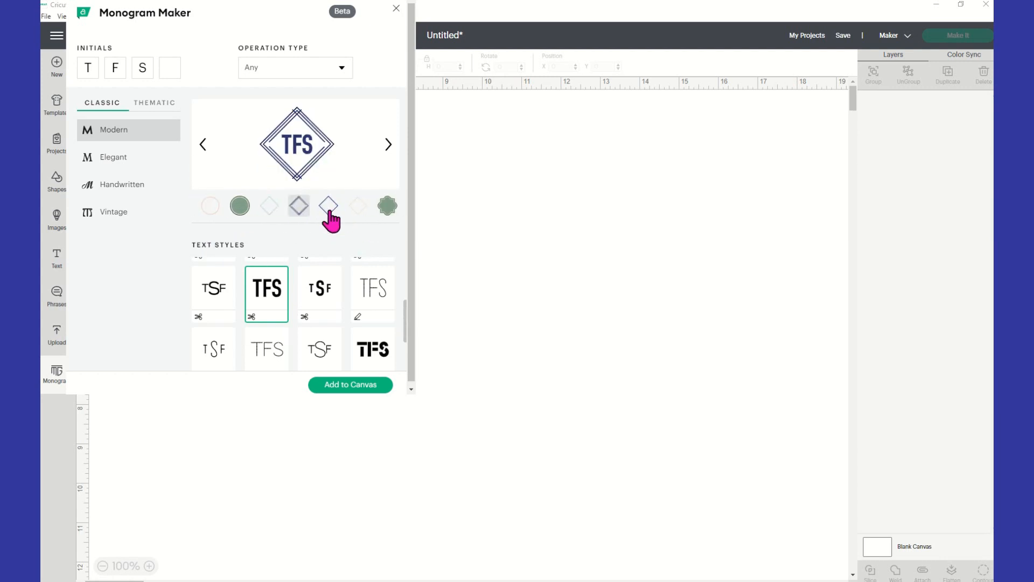
click(327, 206)
click(387, 208)
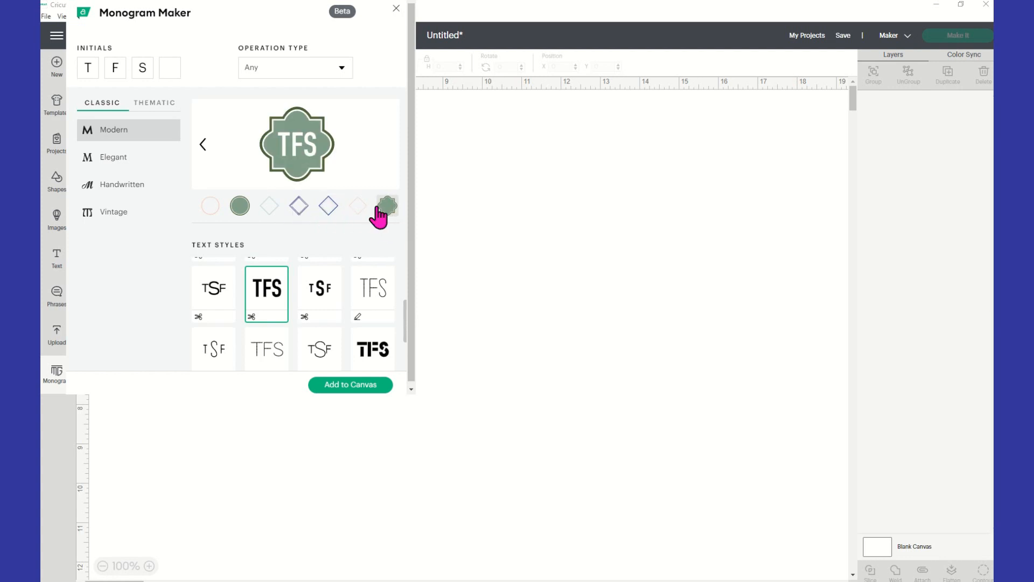
Switch to the Elegant category and try other frames on the monogram, finishing on the plain black circle
click(135, 160)
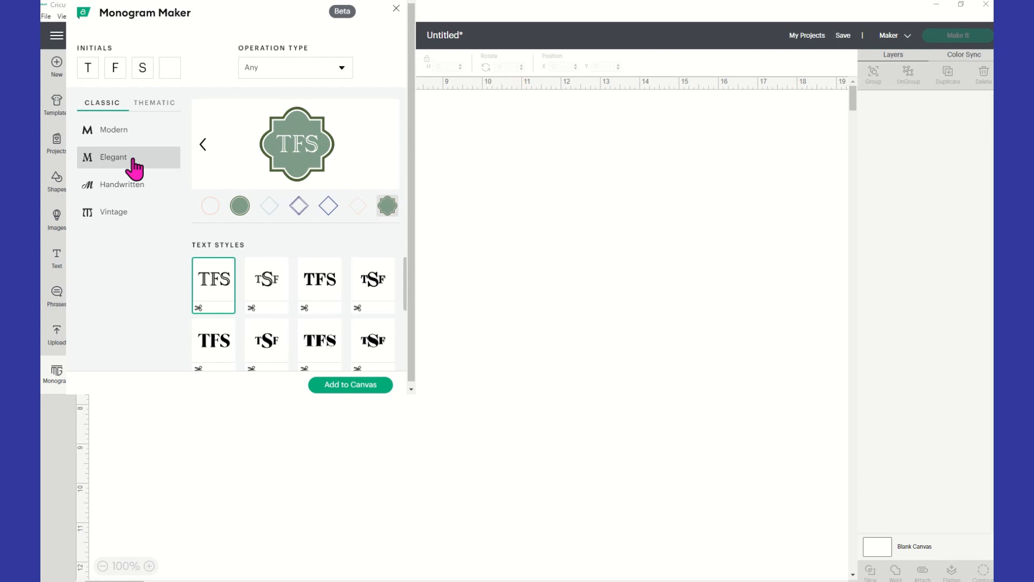
click(210, 206)
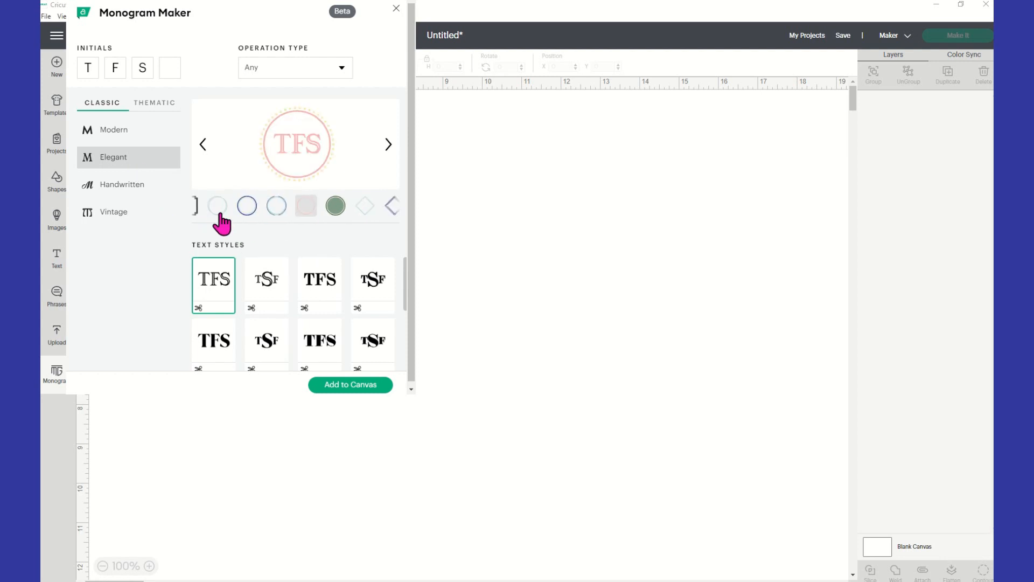
click(218, 209)
click(261, 207)
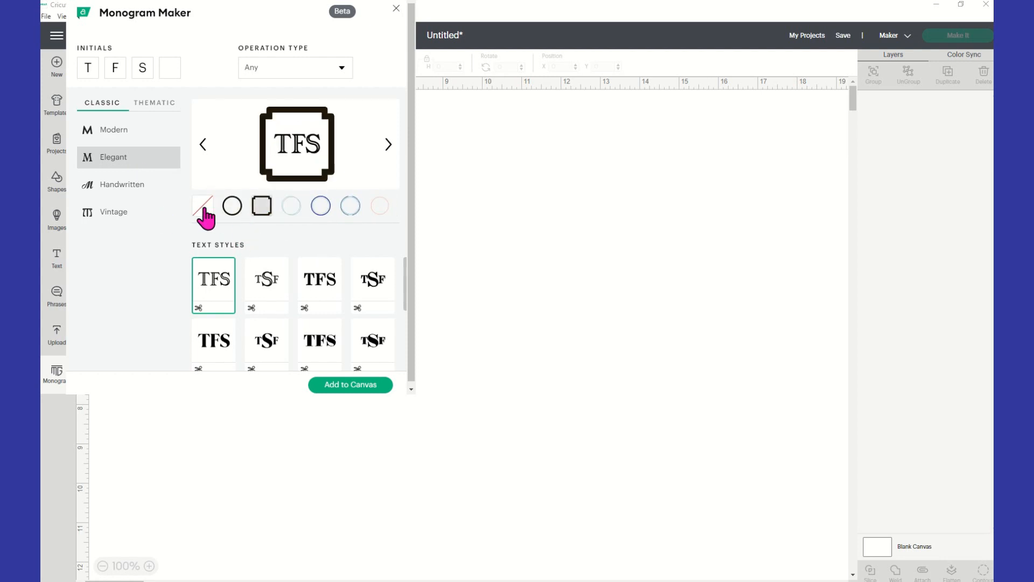
click(231, 209)
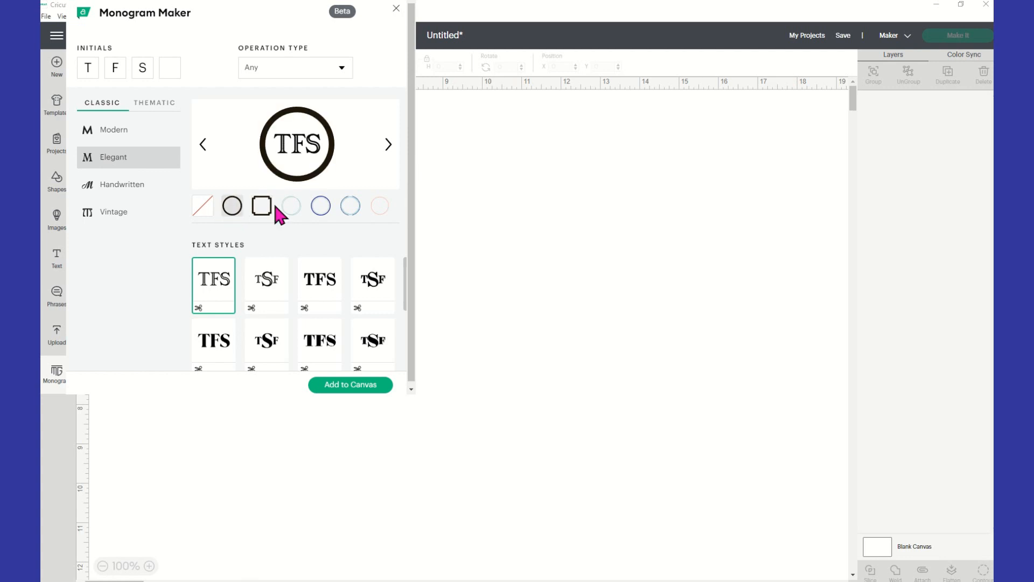
Try out the Elegant text styles one after another, finishing on the last serif style with a large central S
click(282, 279)
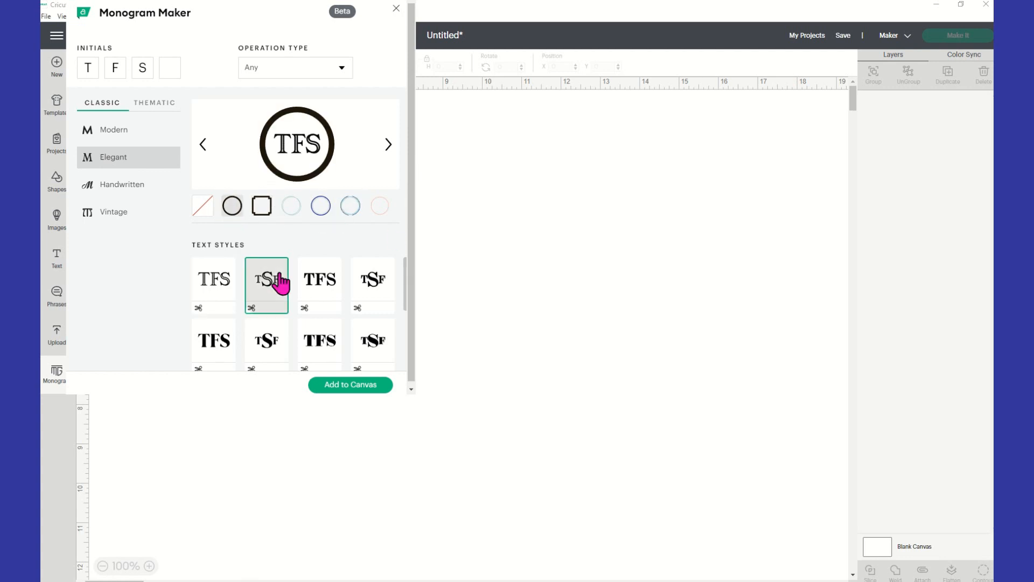
click(312, 304)
click(372, 288)
click(342, 347)
scroll(342, 348, down, 1)
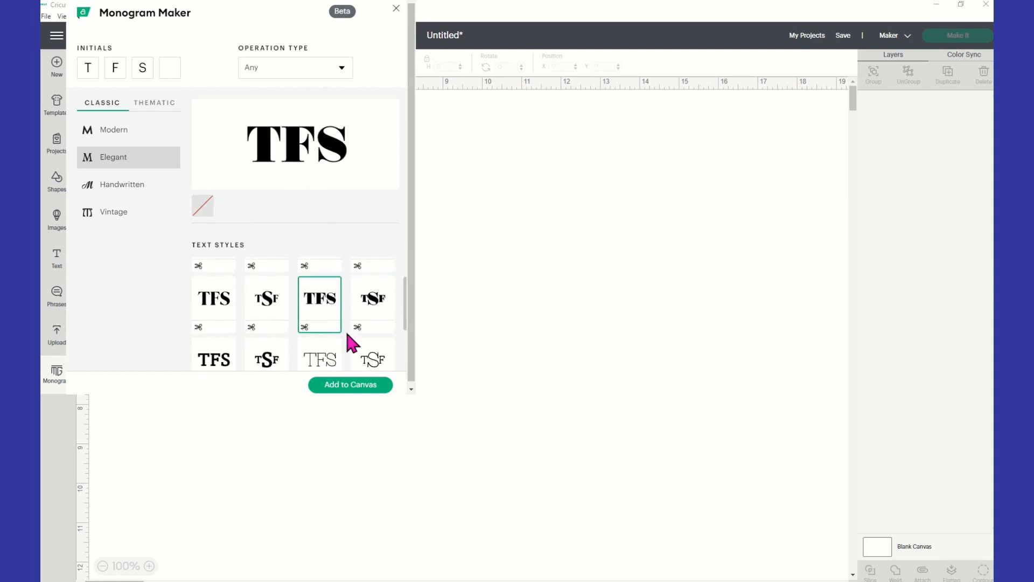
click(374, 288)
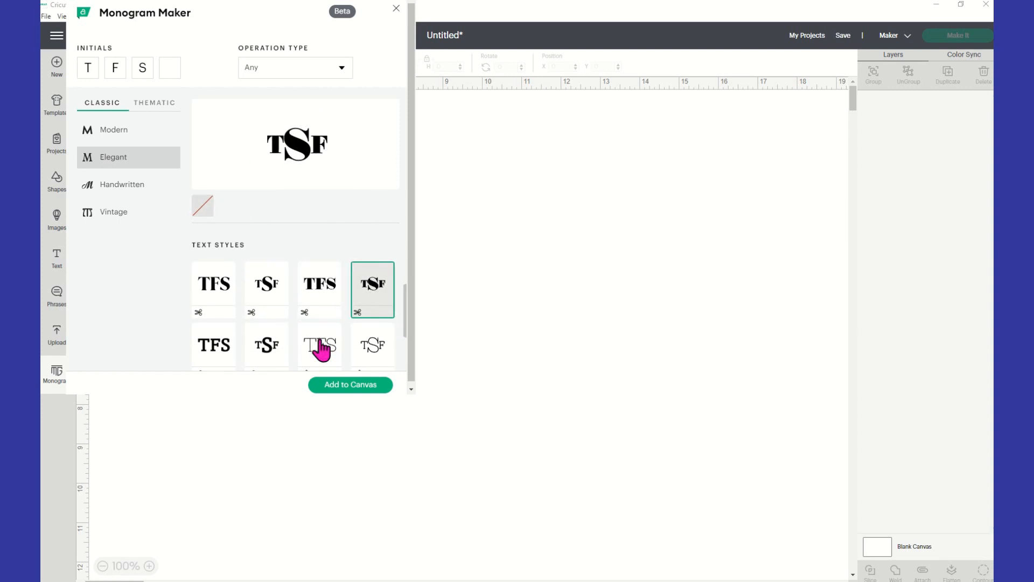
click(272, 356)
scroll(258, 356, down, 1)
click(213, 295)
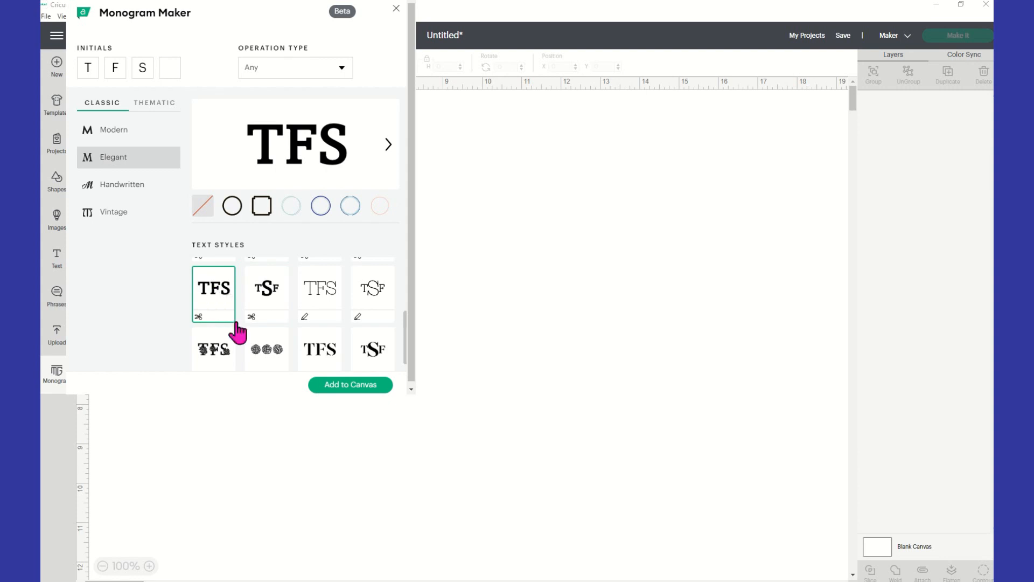
click(268, 353)
click(319, 334)
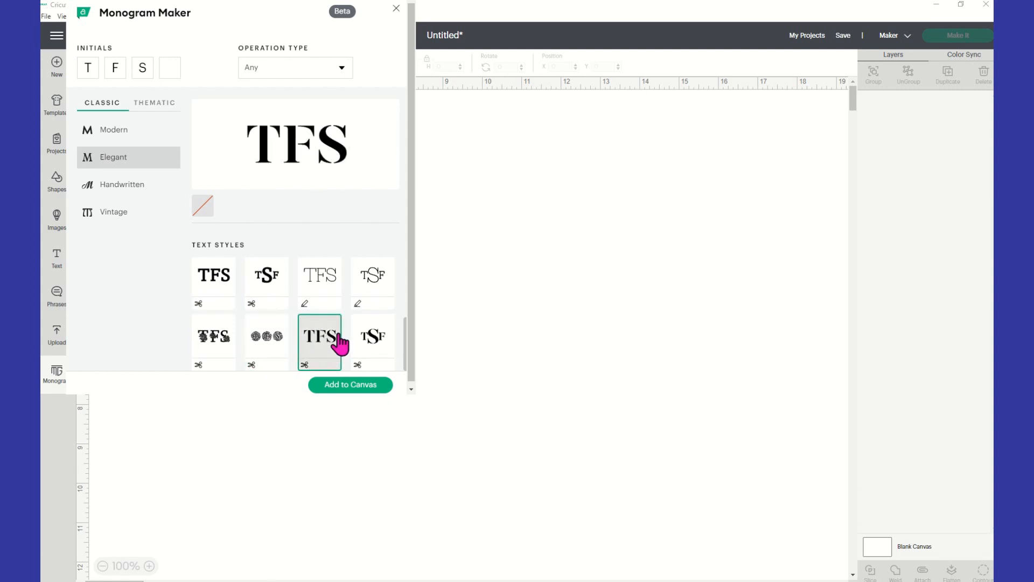
click(360, 336)
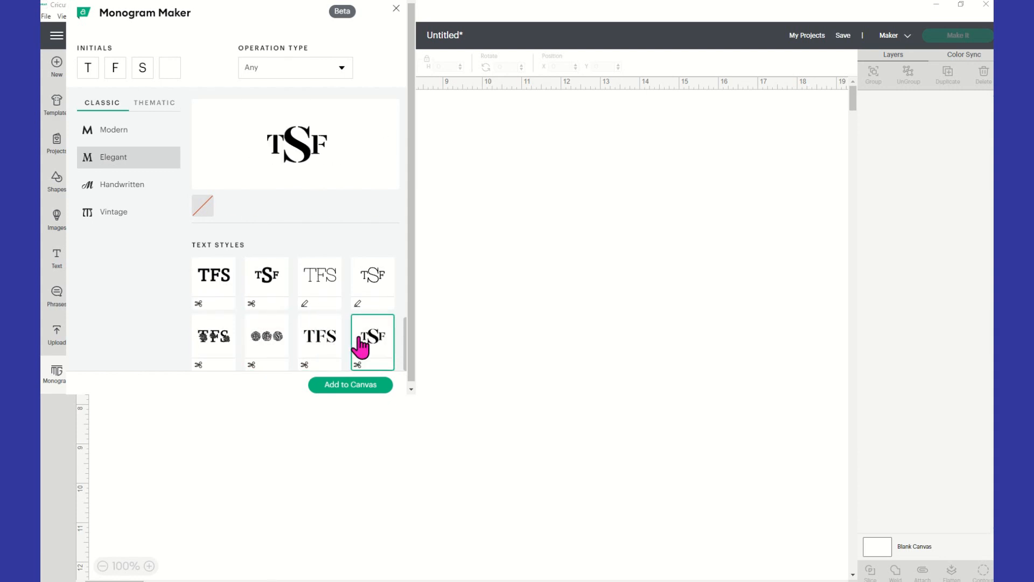
Switch to the Handwritten category and try its first text styles, up to the thin draw-type one with a large central S
click(133, 184)
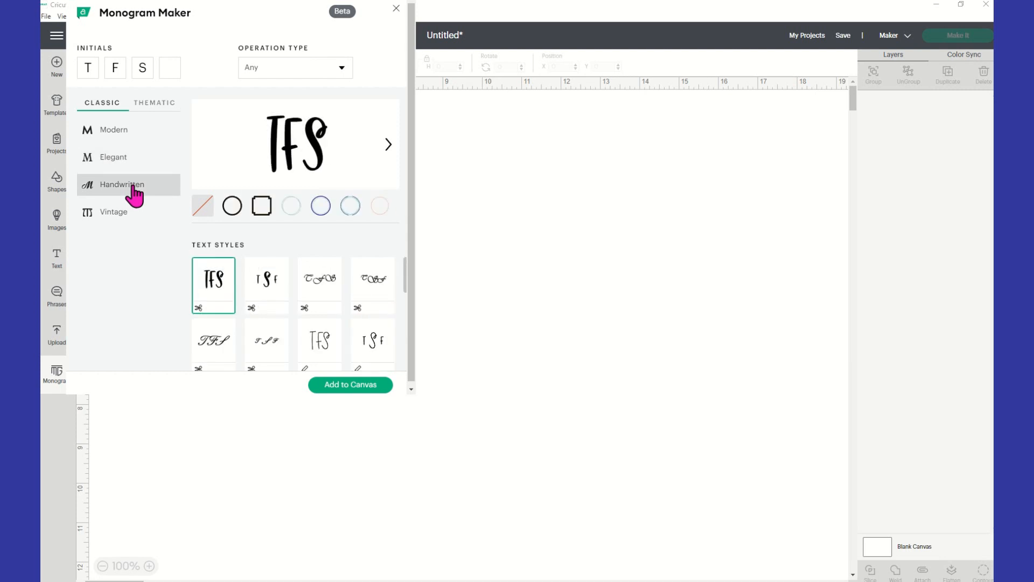
click(271, 294)
click(329, 299)
click(380, 303)
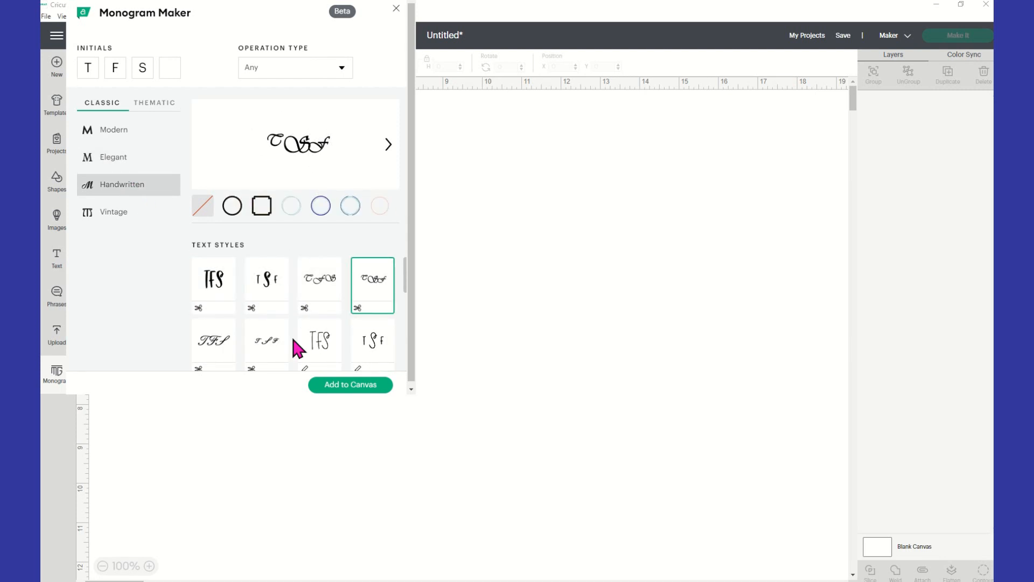
click(230, 347)
scroll(300, 349, down, 2)
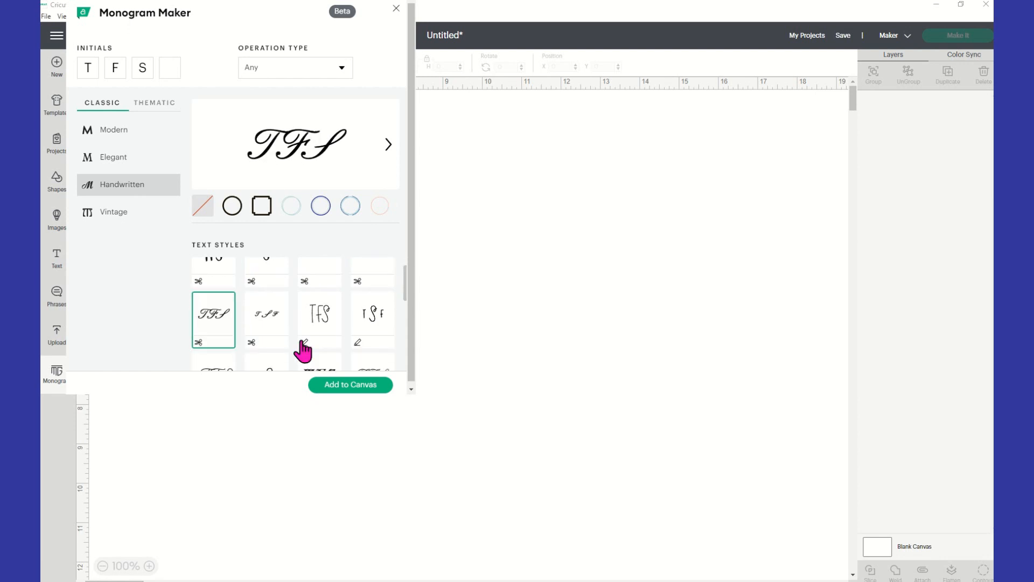
click(283, 297)
click(331, 294)
click(376, 291)
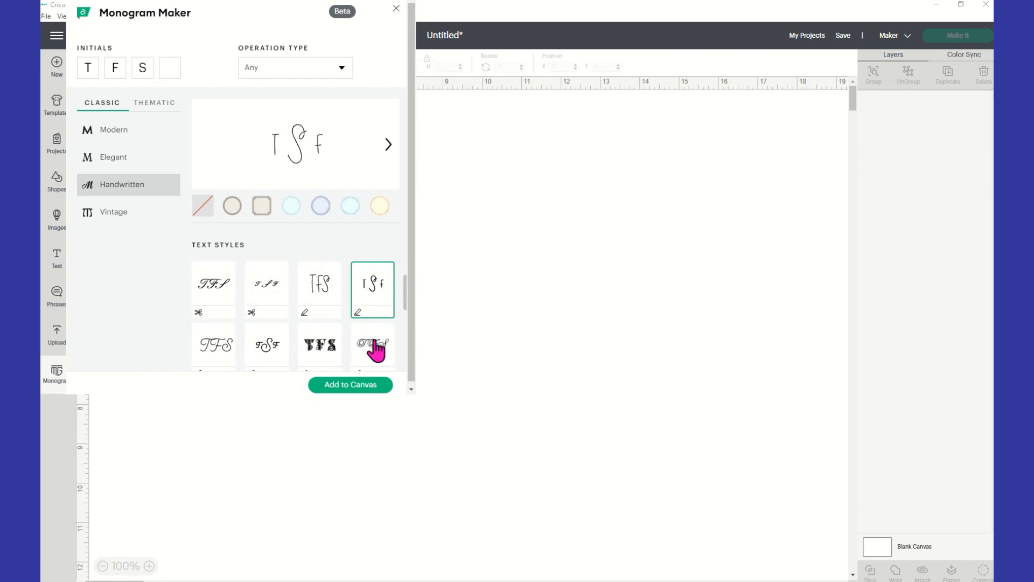
Compare further Handwritten text styles and select the thin draw-type script TFS with equal-sized letters
click(377, 351)
scroll(350, 344, down, 1)
click(331, 307)
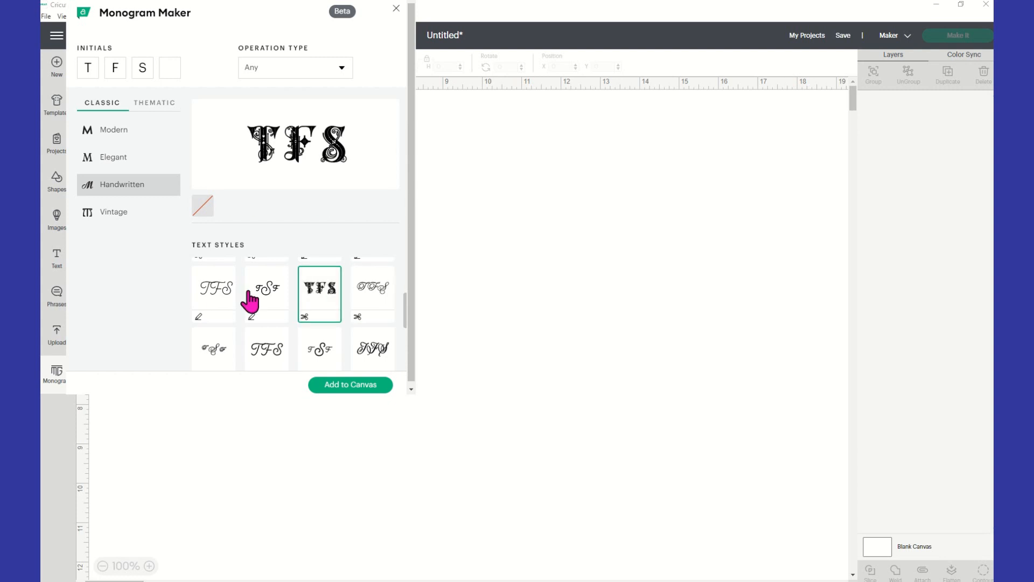
click(264, 297)
click(209, 294)
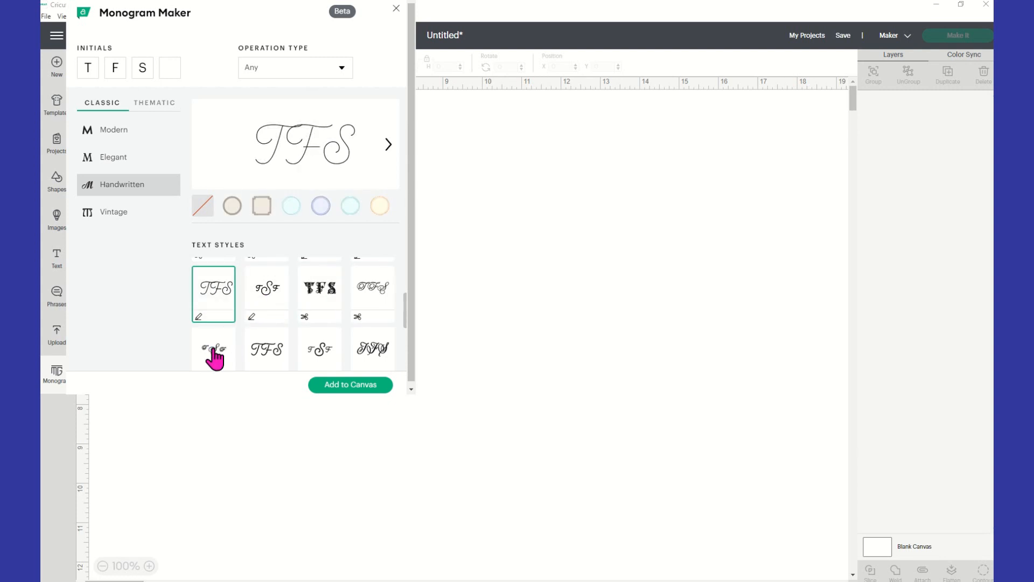
click(214, 355)
scroll(276, 350, down, 1)
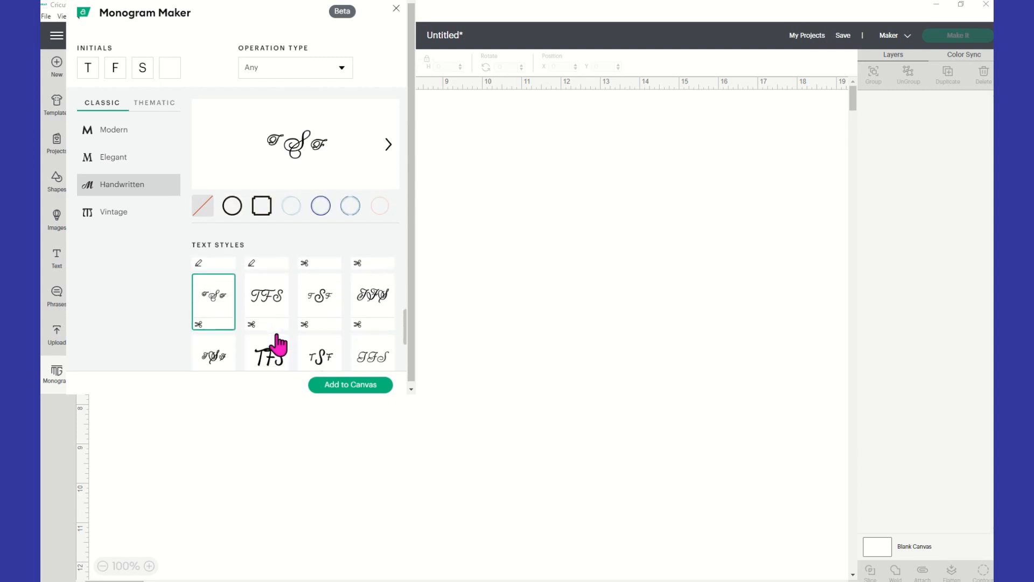
click(321, 301)
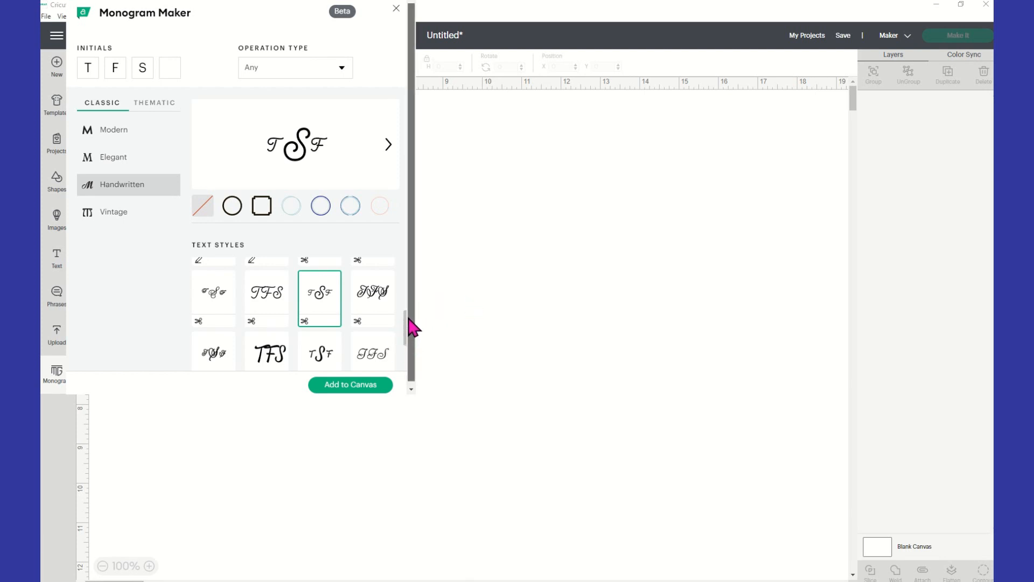
scroll(407, 325, up, 1)
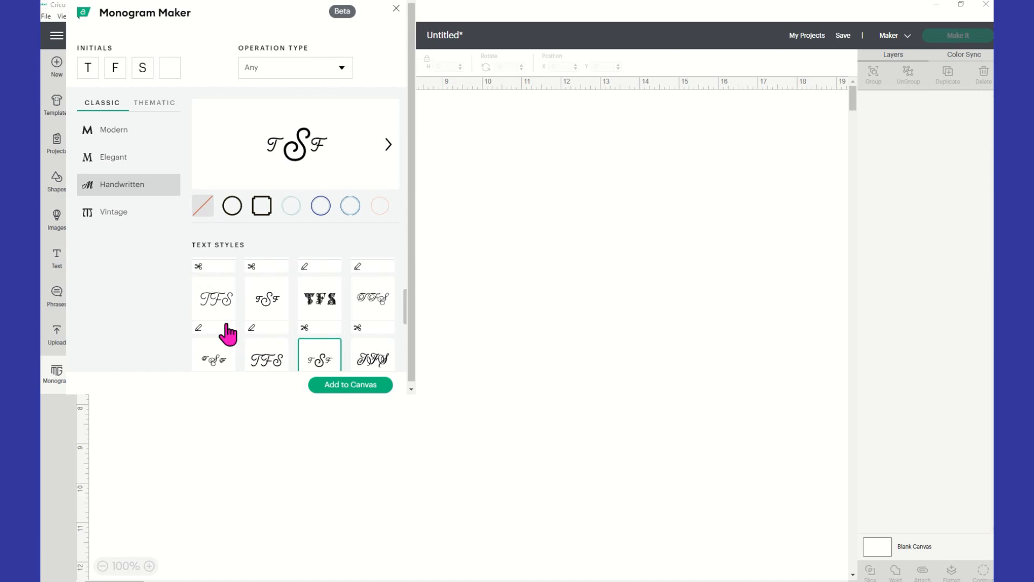
click(216, 311)
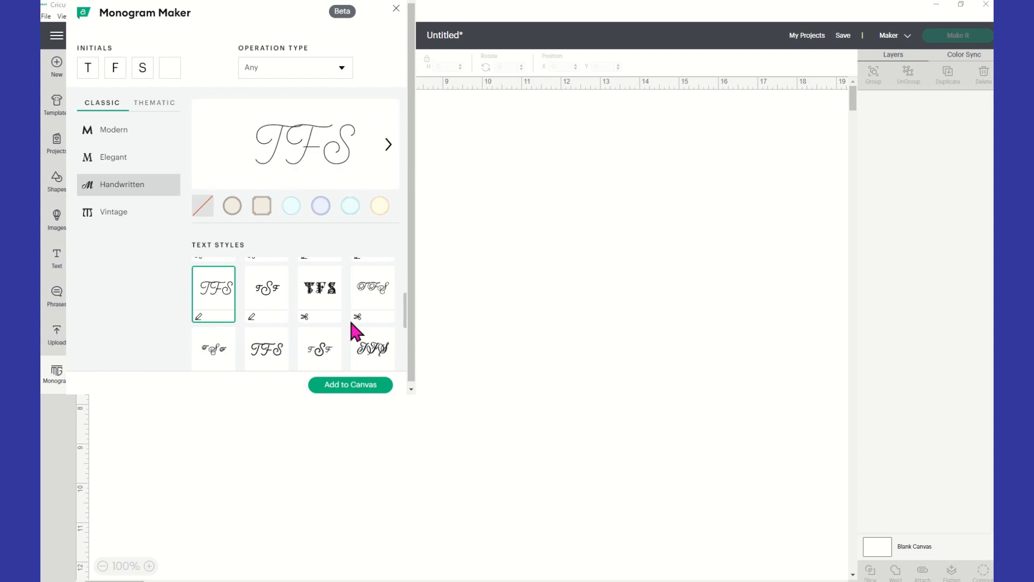
Preview the cut-type Handwritten script and then the Vintage text styles, finishing on the bold decorated one with a large central S
click(377, 309)
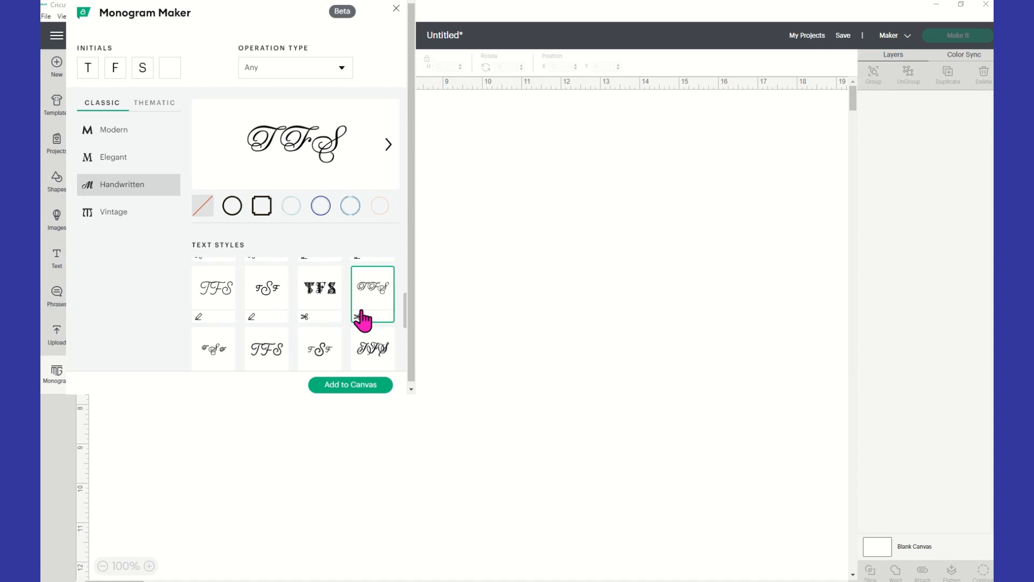
click(133, 221)
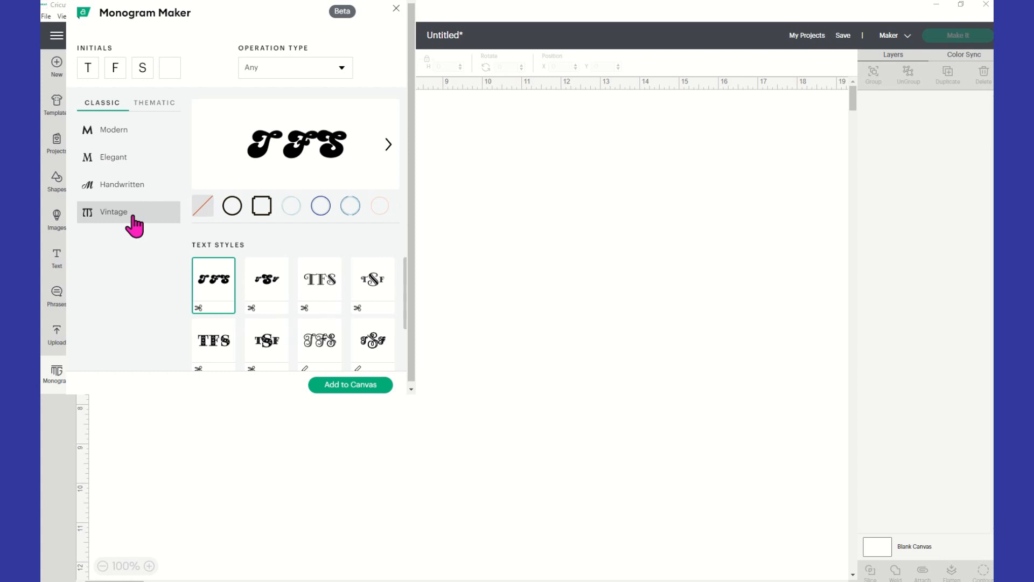
click(272, 297)
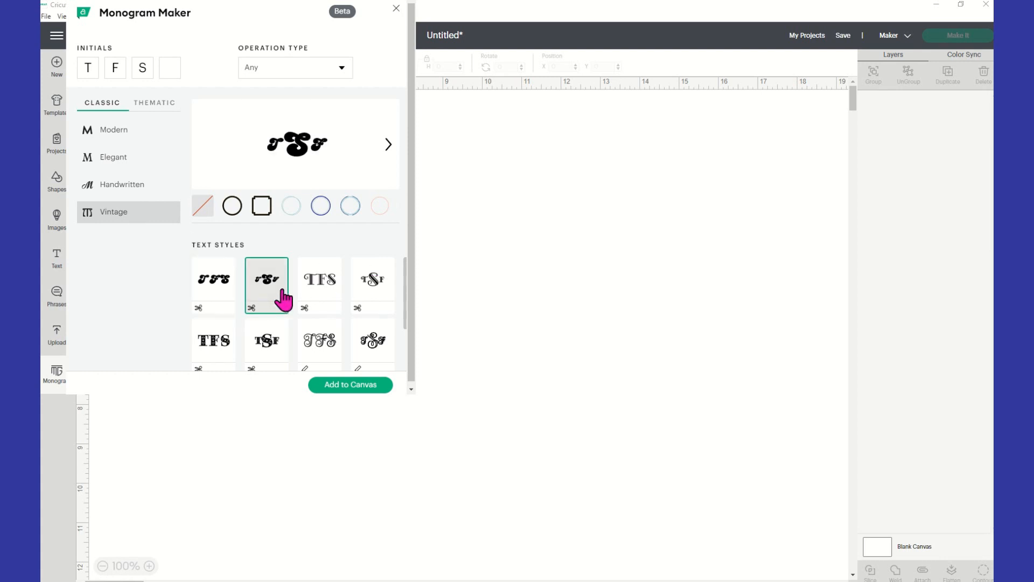
click(330, 288)
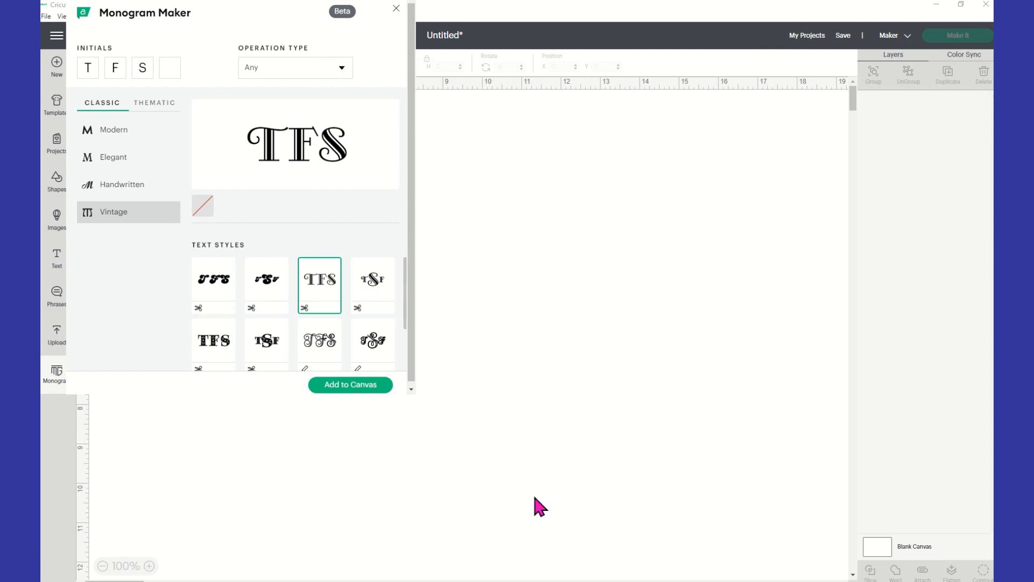
click(371, 306)
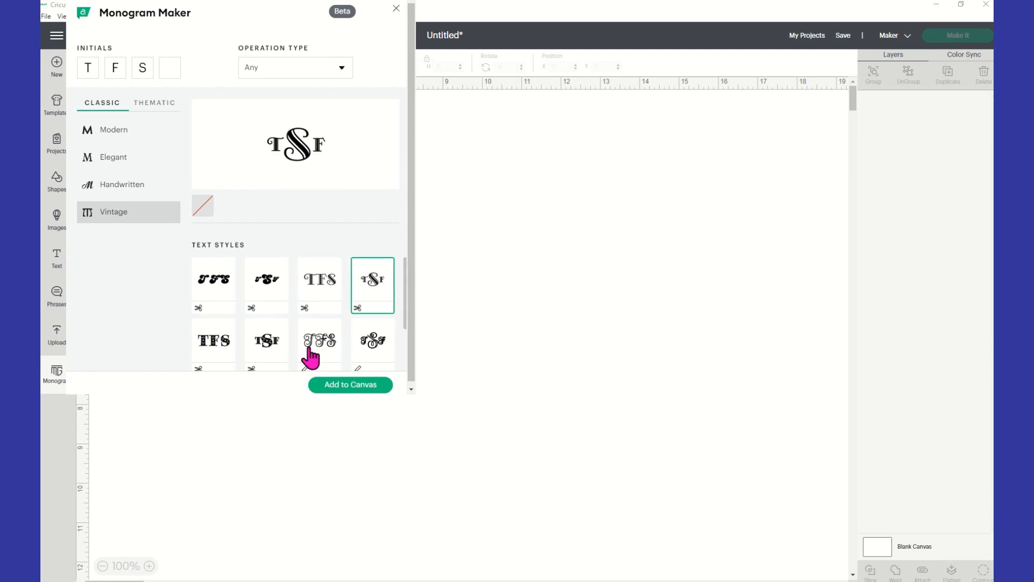
click(311, 359)
scroll(291, 357, down, 2)
click(270, 353)
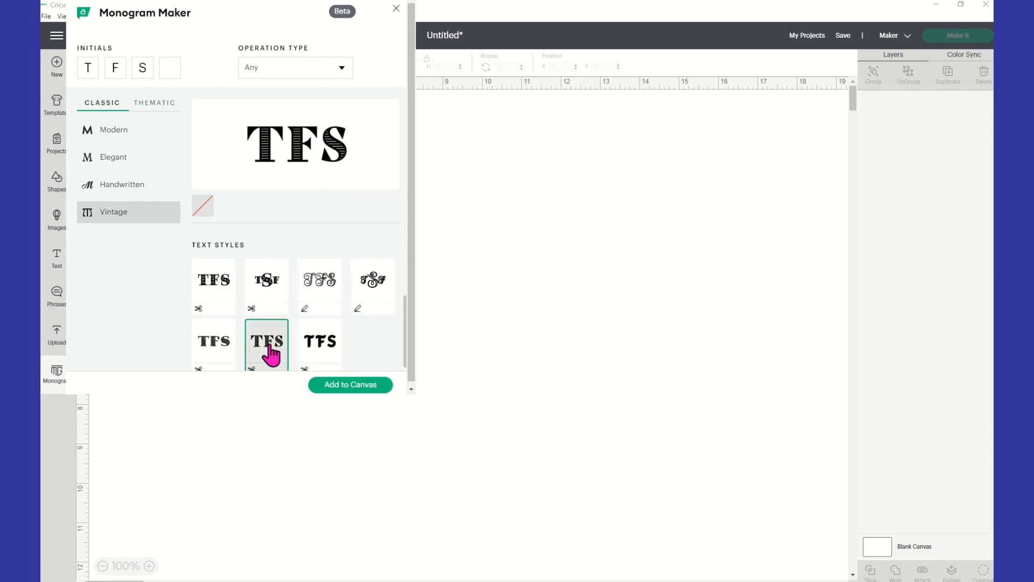
click(278, 289)
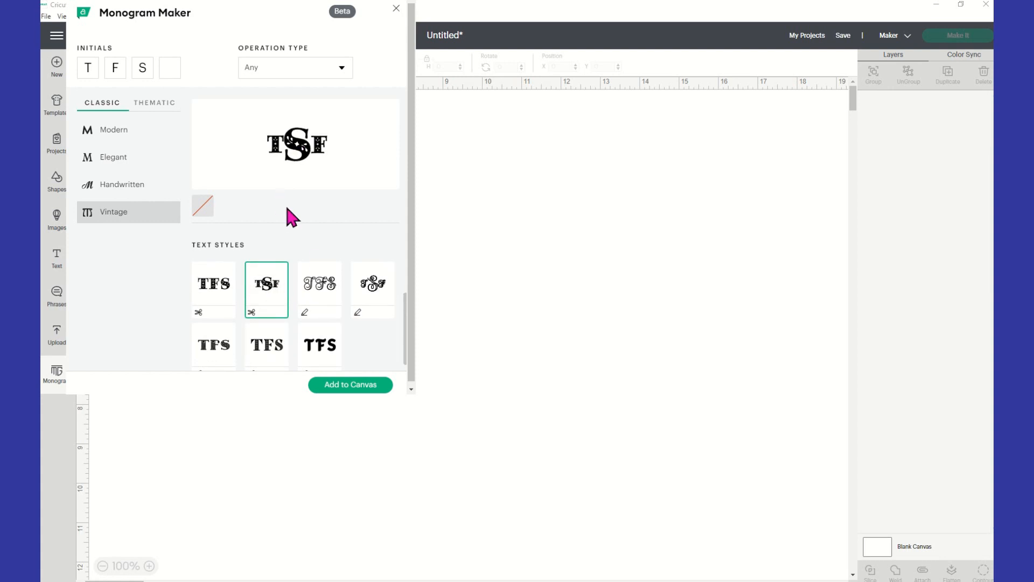
Select the draw-type curly Vintage TFS style and try circular frames on it, finishing on the yellow one with a dotted border
click(305, 289)
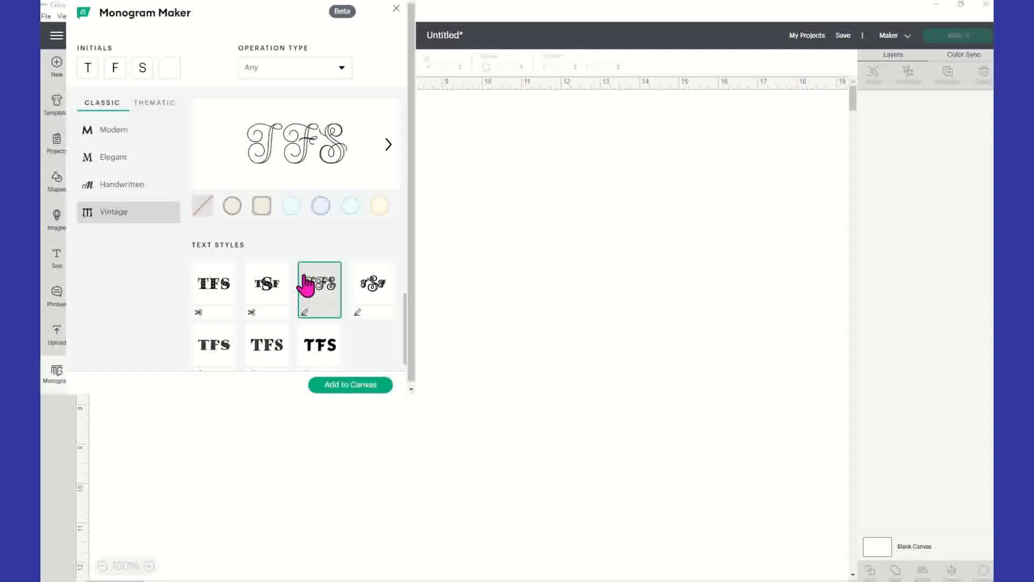
click(321, 209)
click(353, 210)
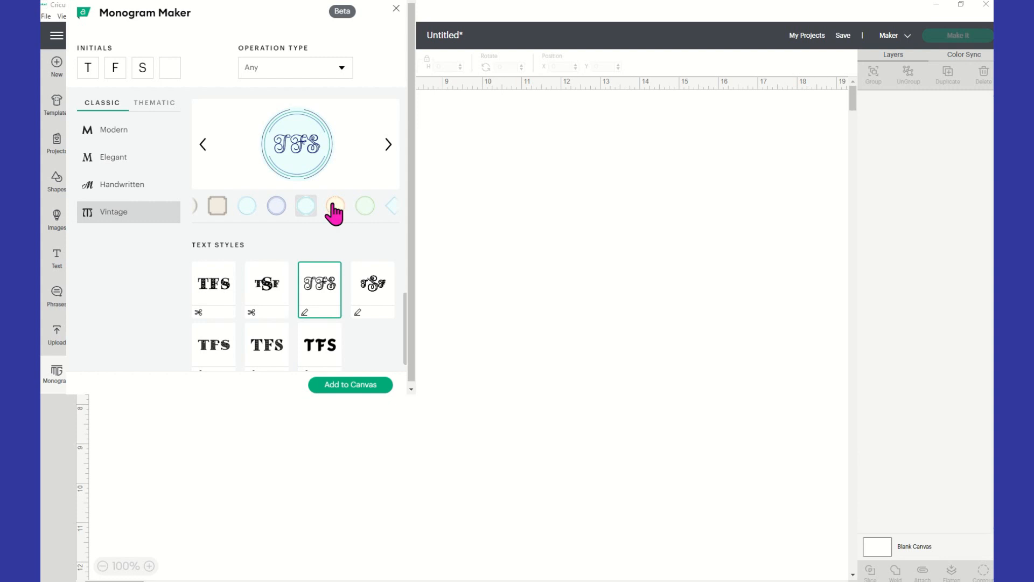
click(333, 206)
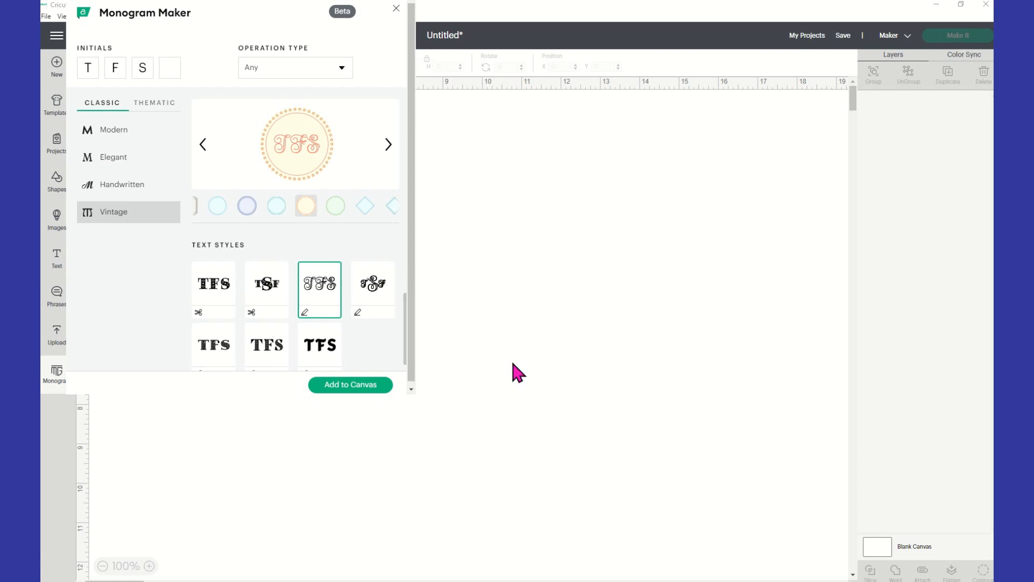
Switch to the Thematic Botanical designs and compare text styles within the red floral frame, finishing on the bold serif TFS
click(171, 104)
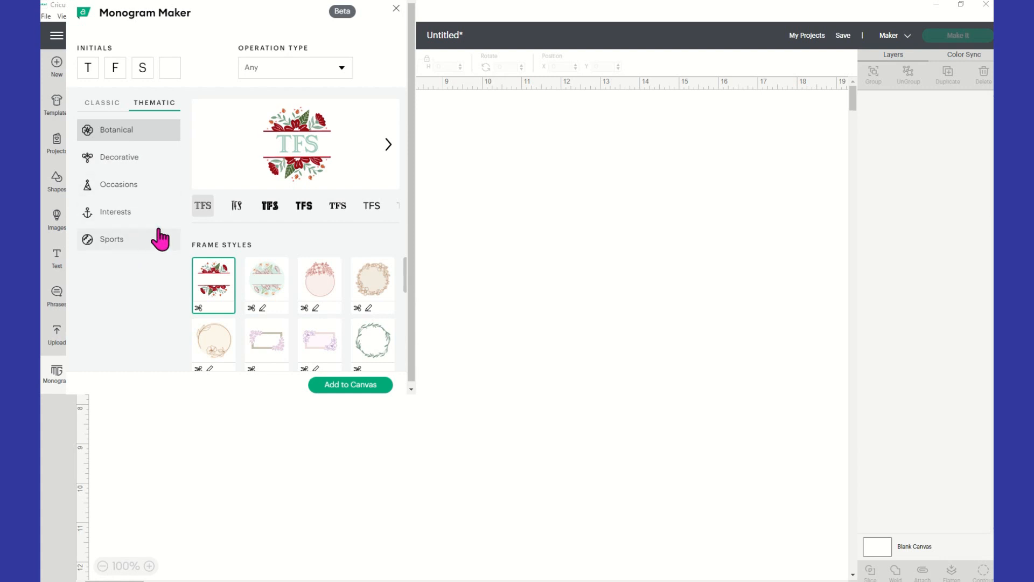
click(387, 145)
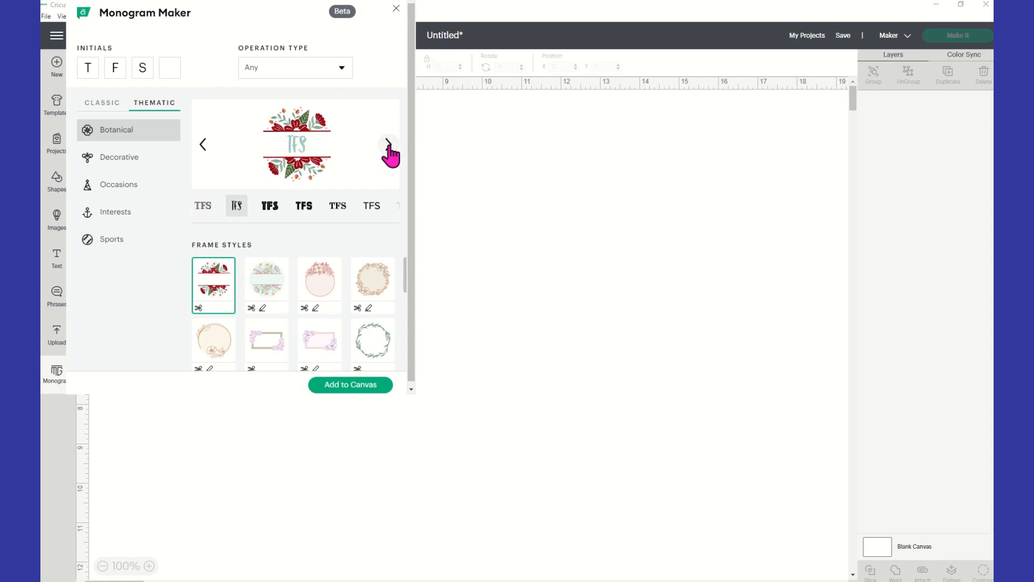
click(388, 145)
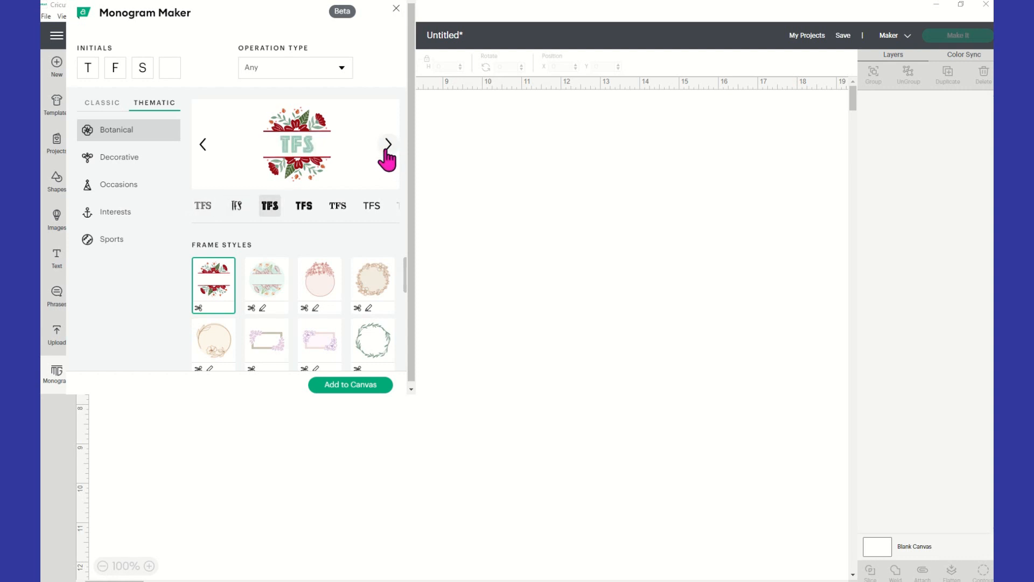
click(304, 209)
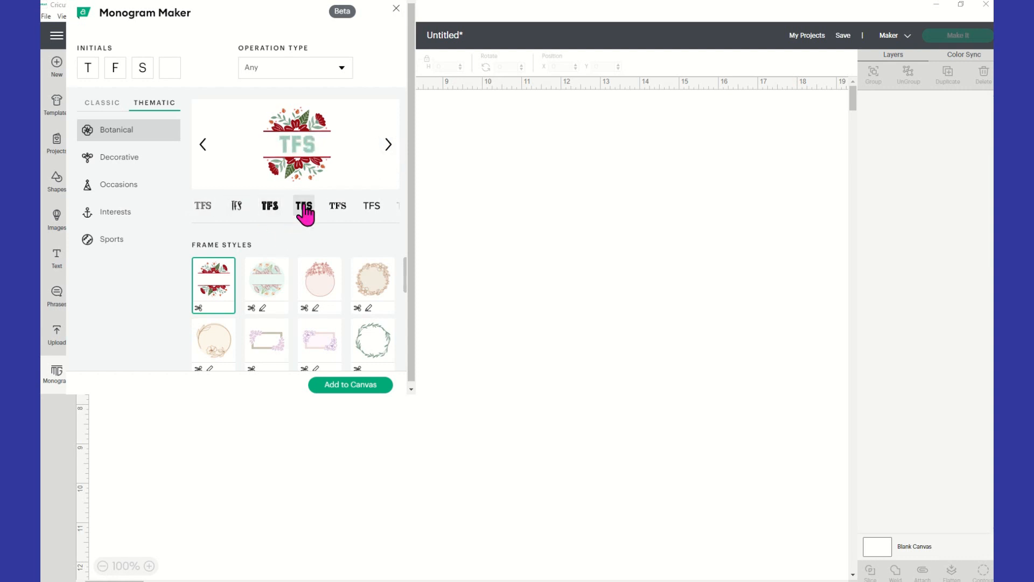
click(388, 146)
click(387, 145)
click(388, 146)
click(388, 146)
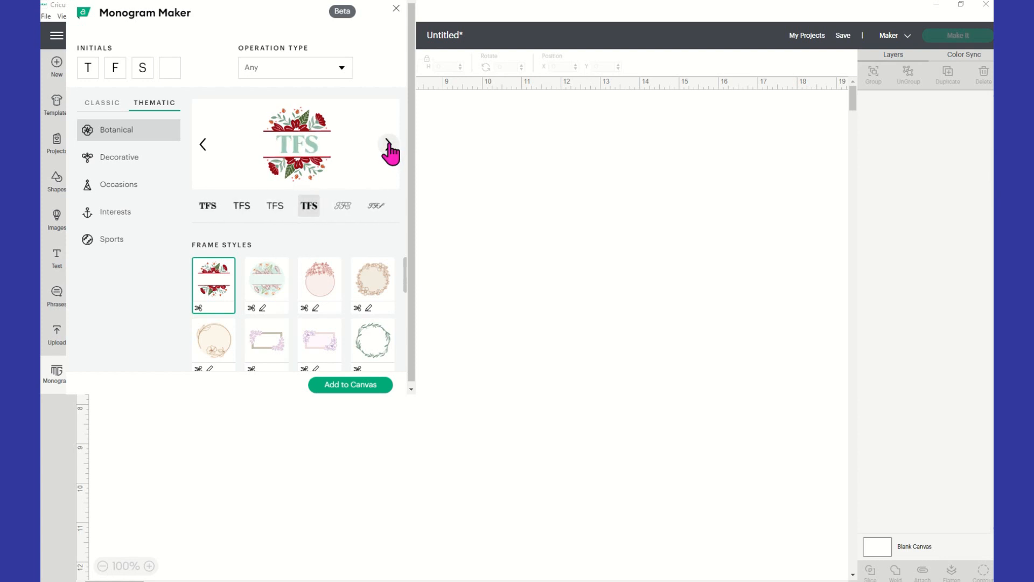
Try out further Botanical frames, including the pink floral circle and the lilac-flowered rectangle, finishing on the dark green leaf wreath
click(273, 288)
click(340, 294)
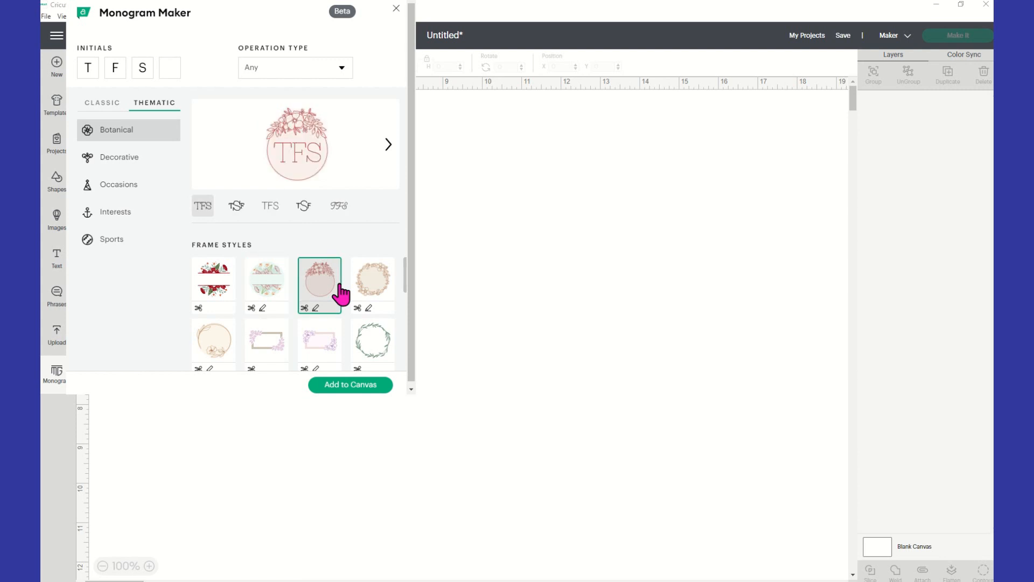
click(378, 291)
click(380, 359)
scroll(323, 328, down, 2)
click(319, 299)
click(262, 294)
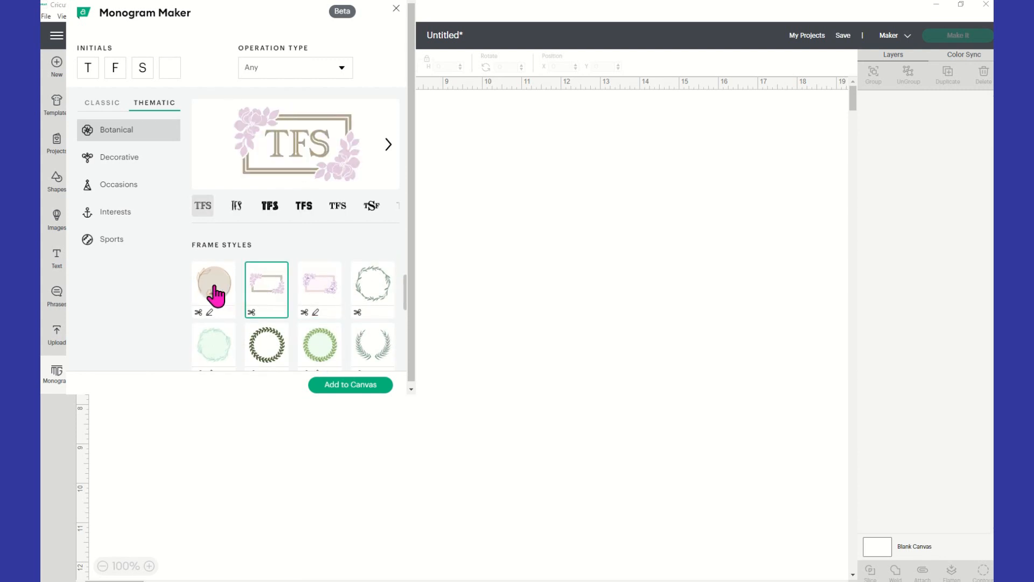
click(212, 291)
click(210, 355)
scroll(270, 323, down, 2)
click(263, 303)
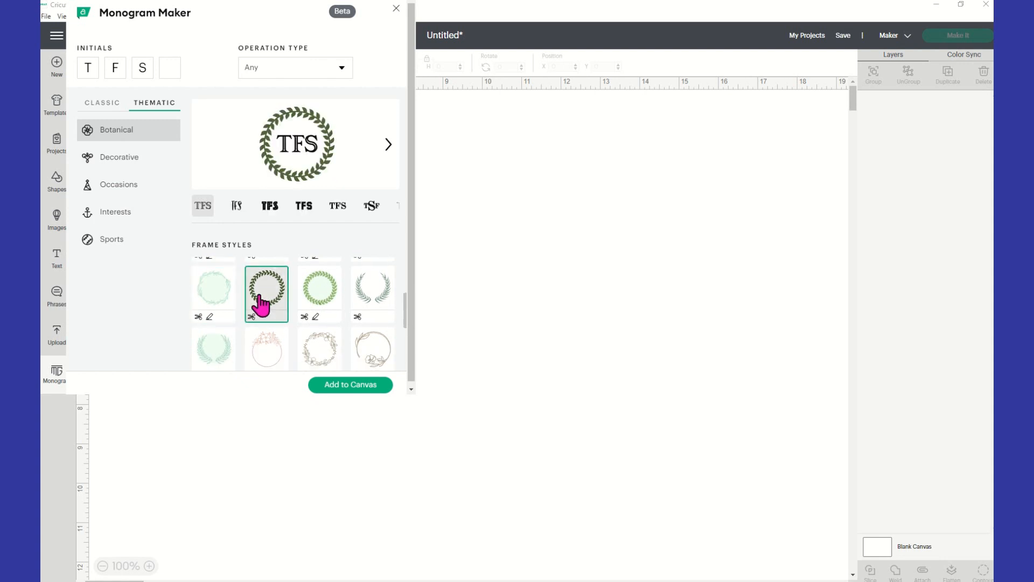
Select the bold inline TFS style in the Classic Modern category and carry it over to the Thematic Botanical floral frame
click(92, 106)
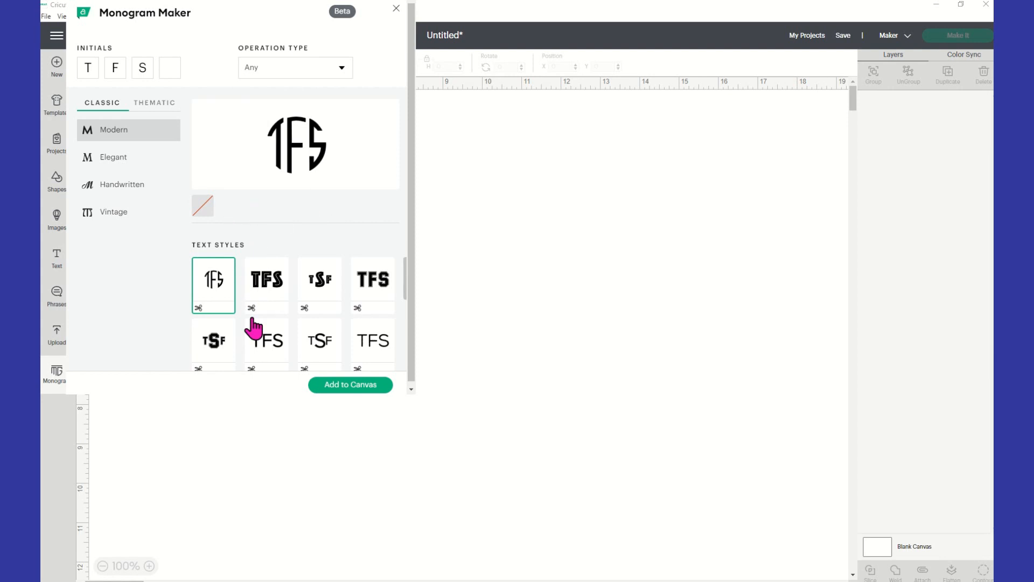
click(268, 289)
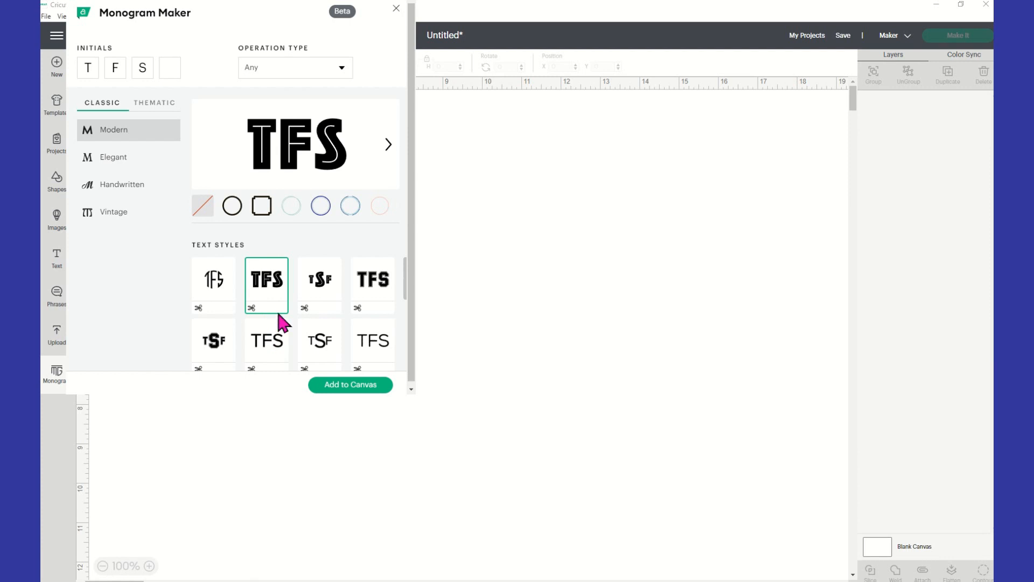
click(169, 105)
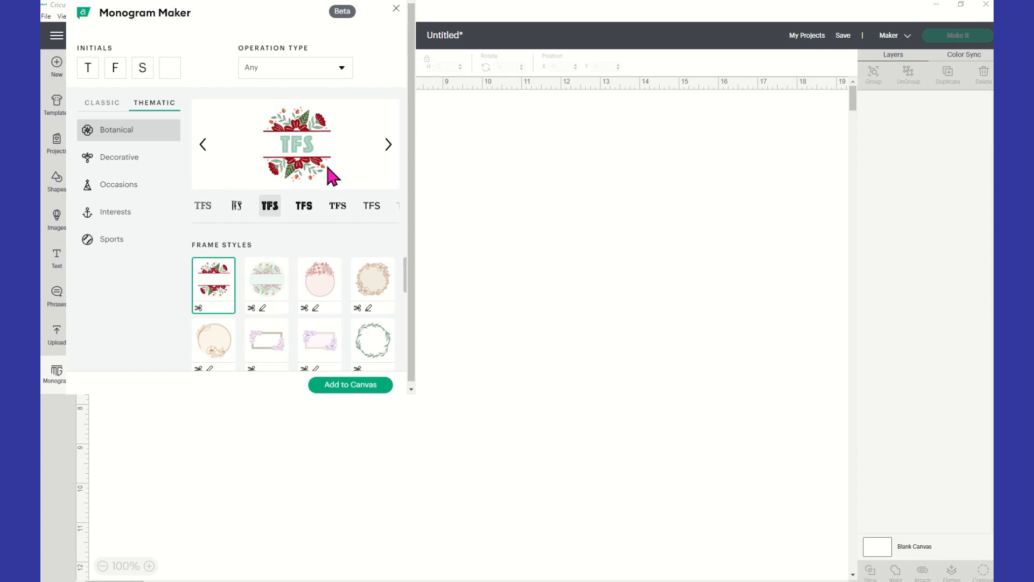
Switch to the Decorative category and try its first row of frames, up to the lilac panel with the scroll underline
click(121, 172)
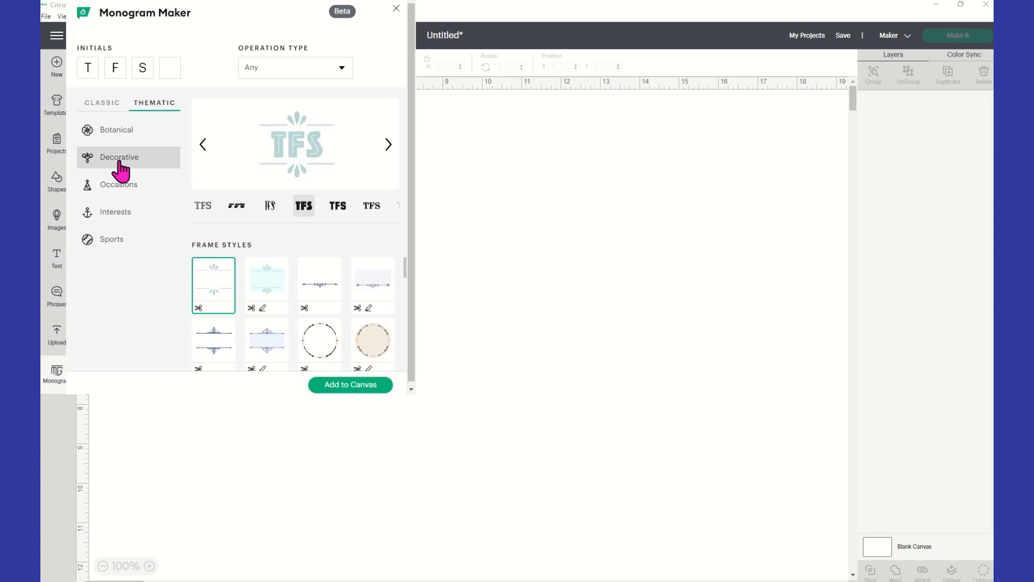
click(273, 301)
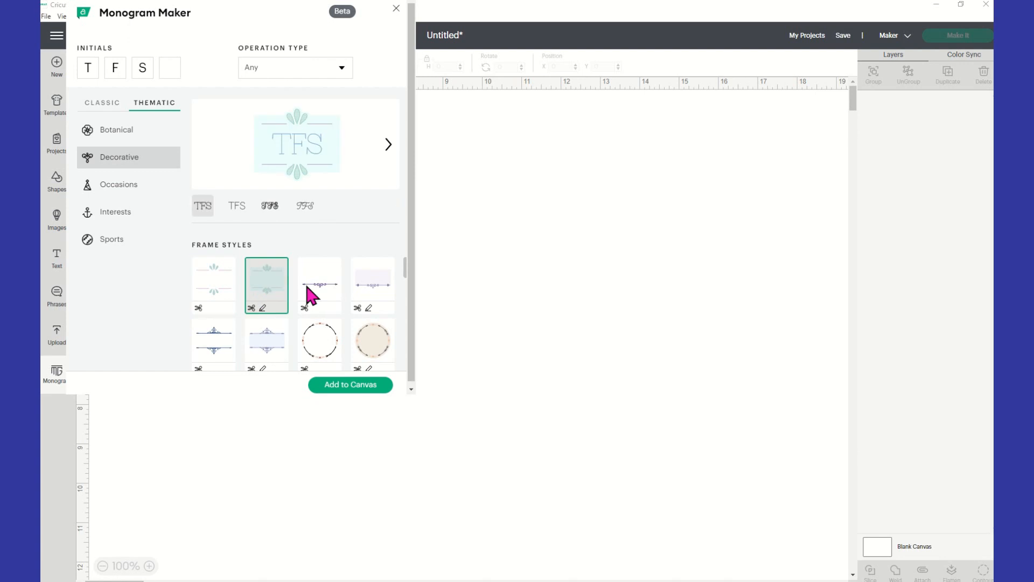
click(331, 298)
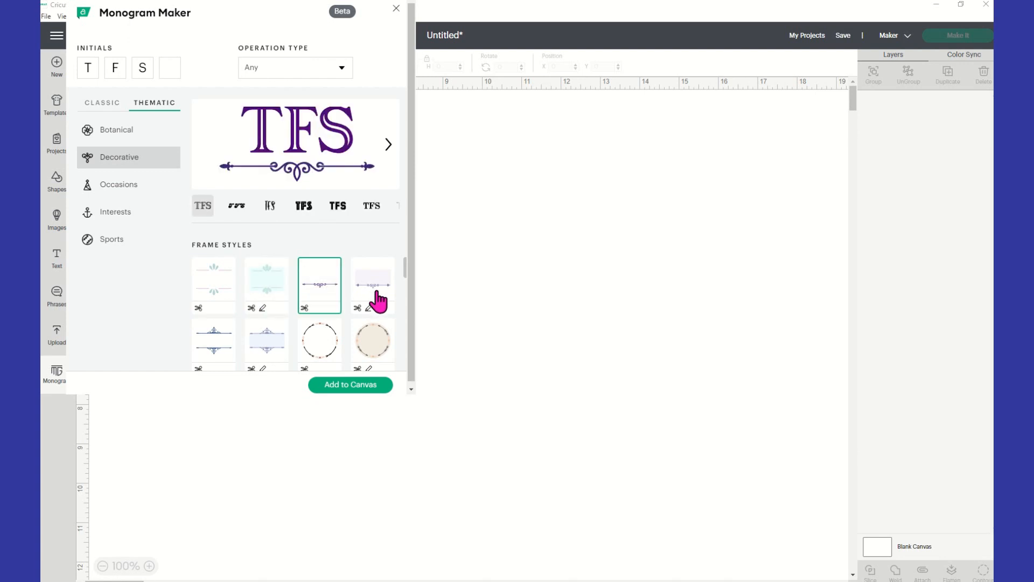
click(378, 296)
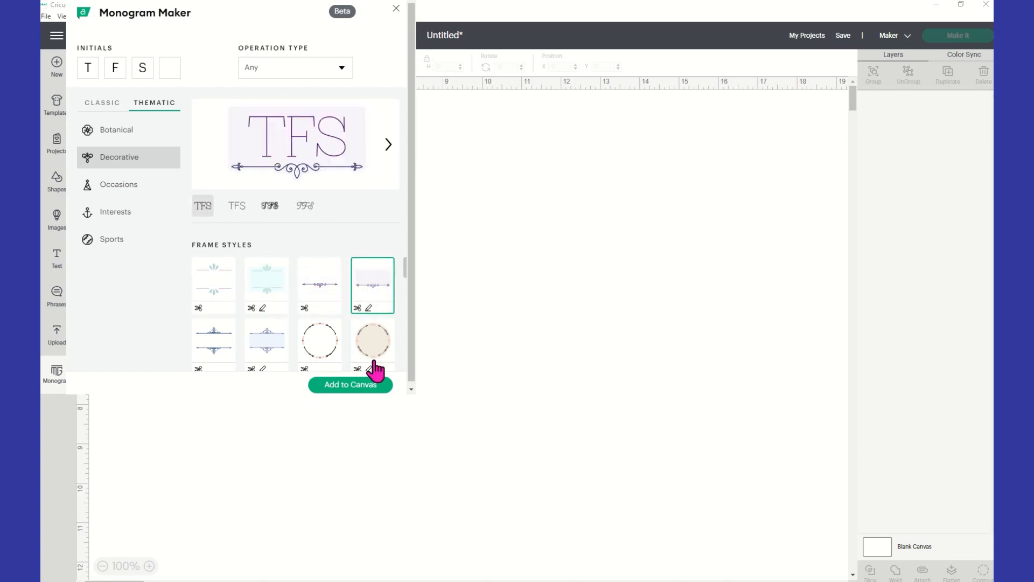
Preview more Decorative frames further down the list, including the yellow dotted circle, finishing on the solid purple circle
click(373, 353)
scroll(326, 342, down, 1)
click(264, 345)
scroll(242, 349, down, 2)
click(223, 350)
scroll(317, 356, down, 1)
click(319, 308)
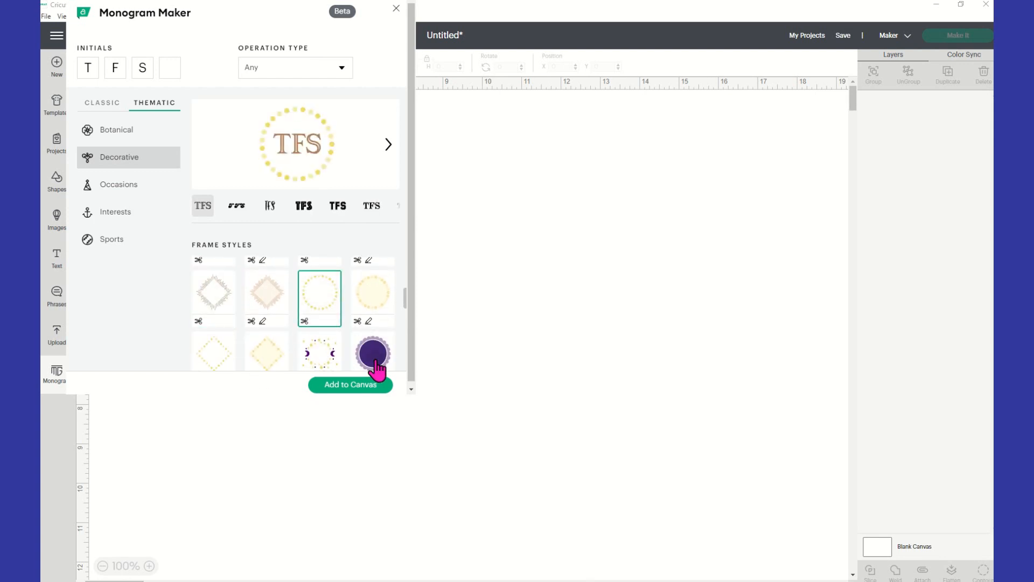
click(371, 355)
scroll(323, 355, down, 3)
Switch to the Occasions category and compare frames such as the diamond ring, sunburst and heart, finishing on the graduation cap
click(120, 197)
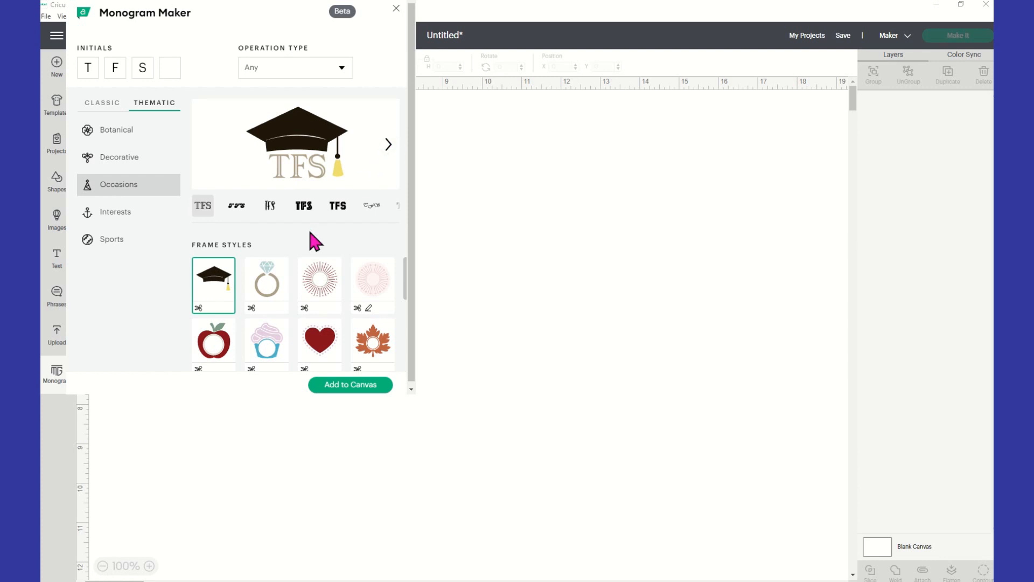
click(267, 279)
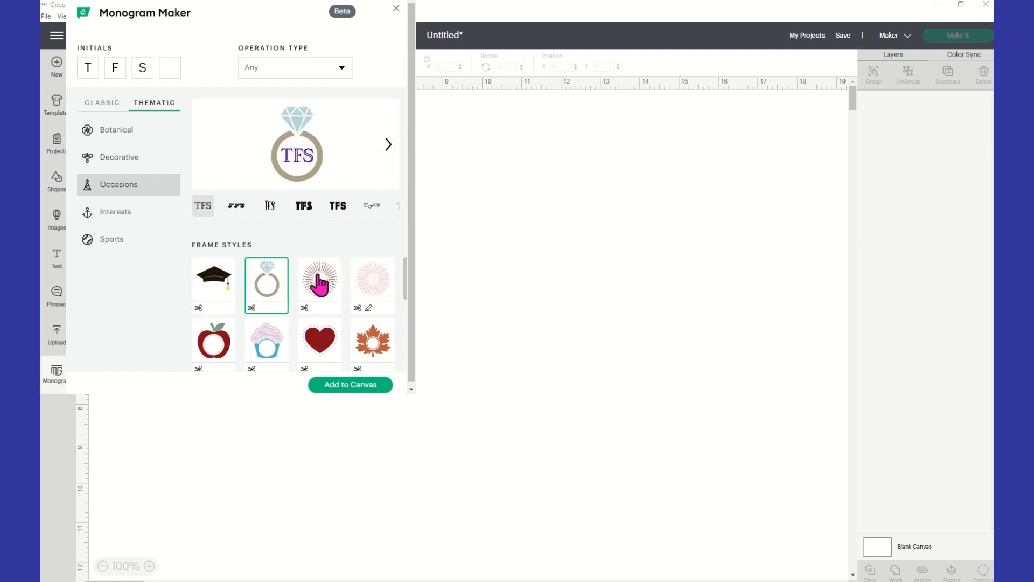
click(320, 284)
click(370, 284)
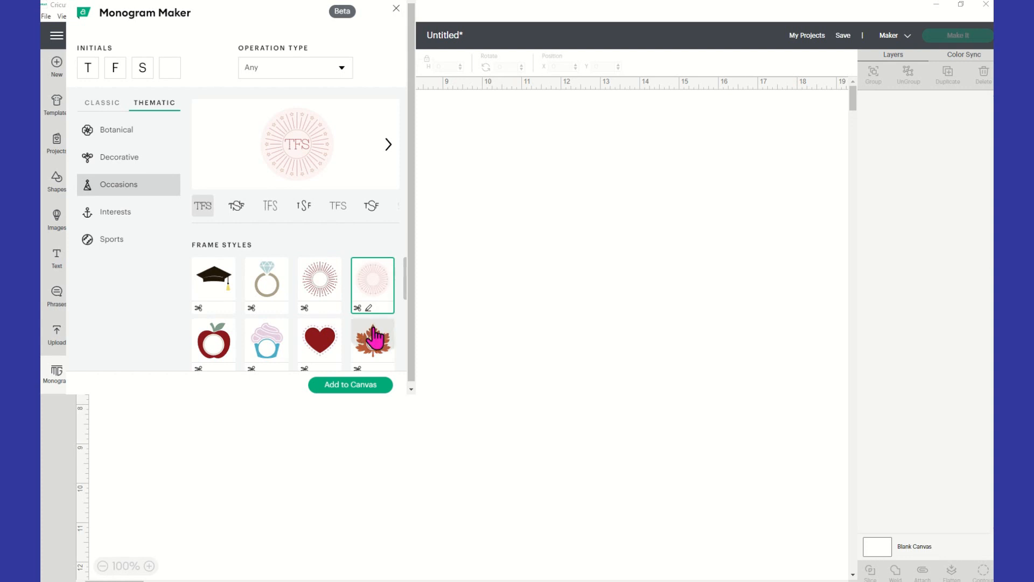
click(372, 339)
scroll(374, 331, down, 1)
click(318, 288)
scroll(270, 296, up, 1)
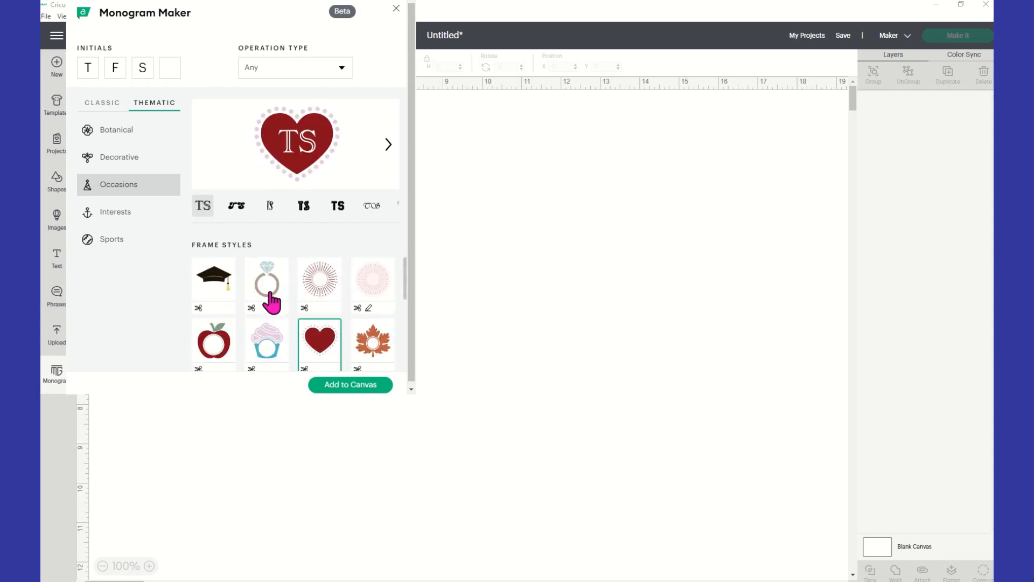
click(256, 294)
click(224, 286)
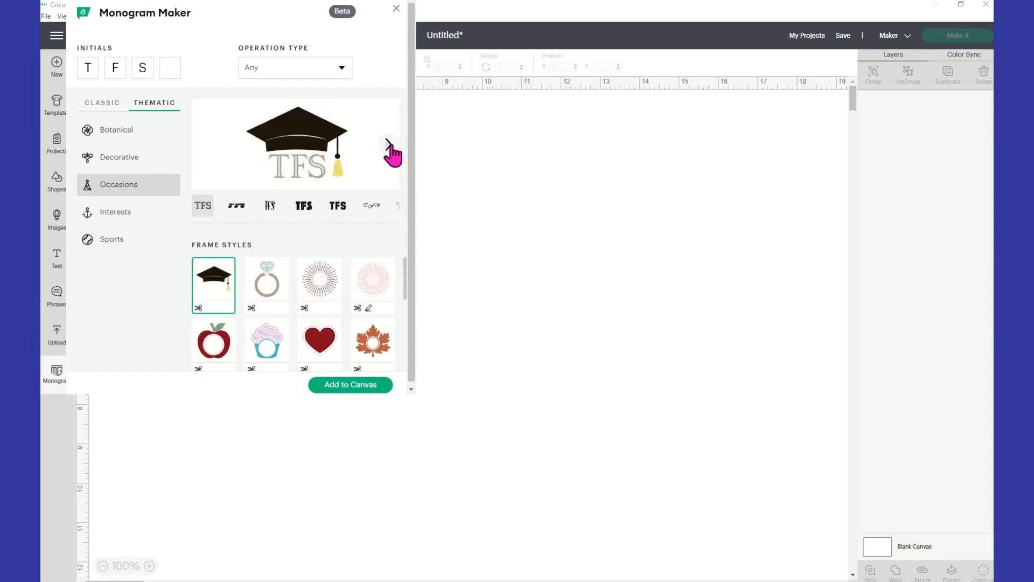
Step through the text styles under the graduation cap, finishing on the slanted brush-script TFS
click(388, 144)
click(388, 144)
click(389, 144)
click(389, 145)
click(389, 145)
click(388, 144)
click(389, 144)
click(388, 144)
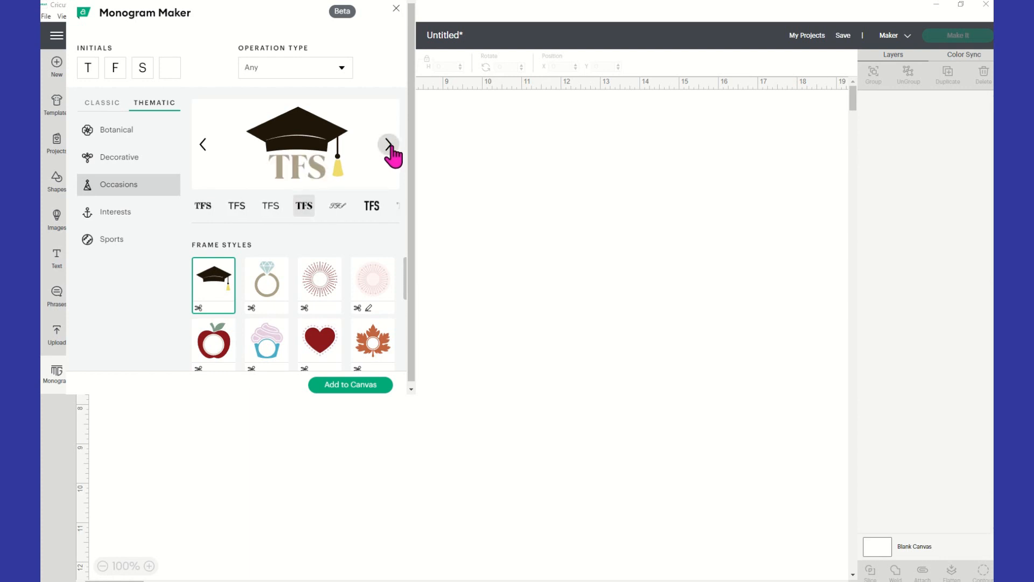
click(388, 144)
click(388, 144)
click(389, 144)
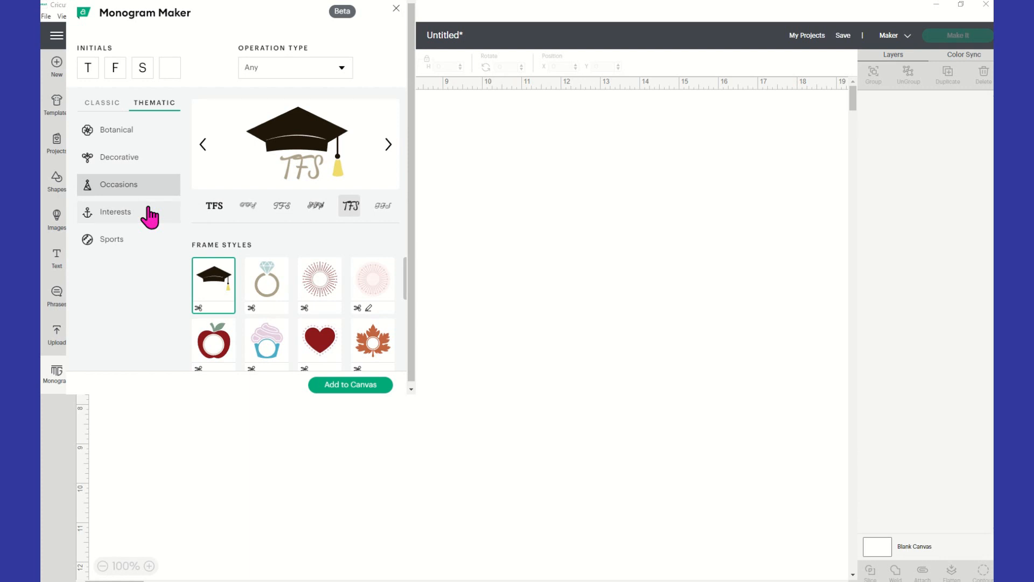
Switch to the Interests category and preview its first two rows of frames, from the crown and heartbeat to the butterfly
click(173, 219)
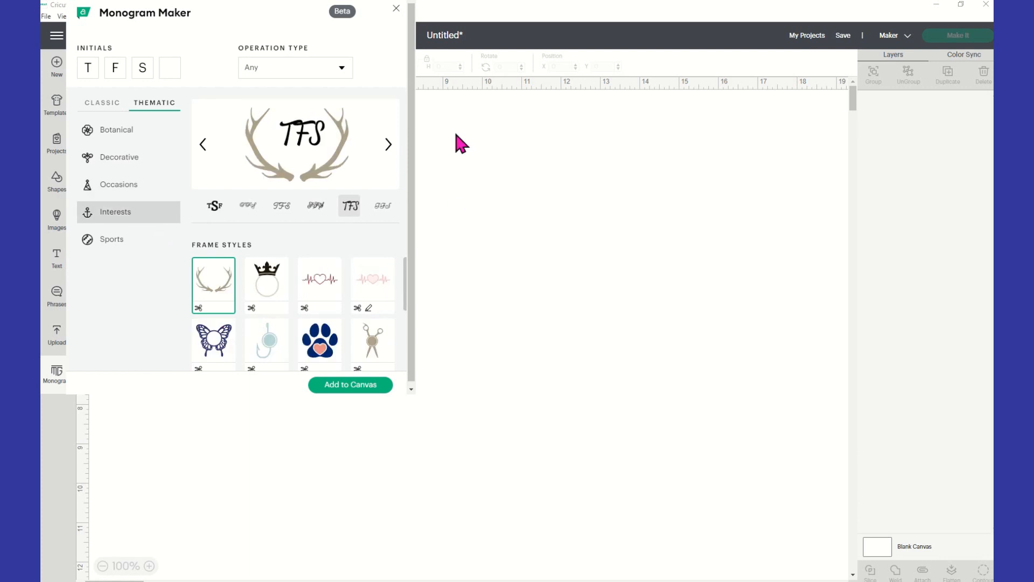
click(277, 295)
click(325, 295)
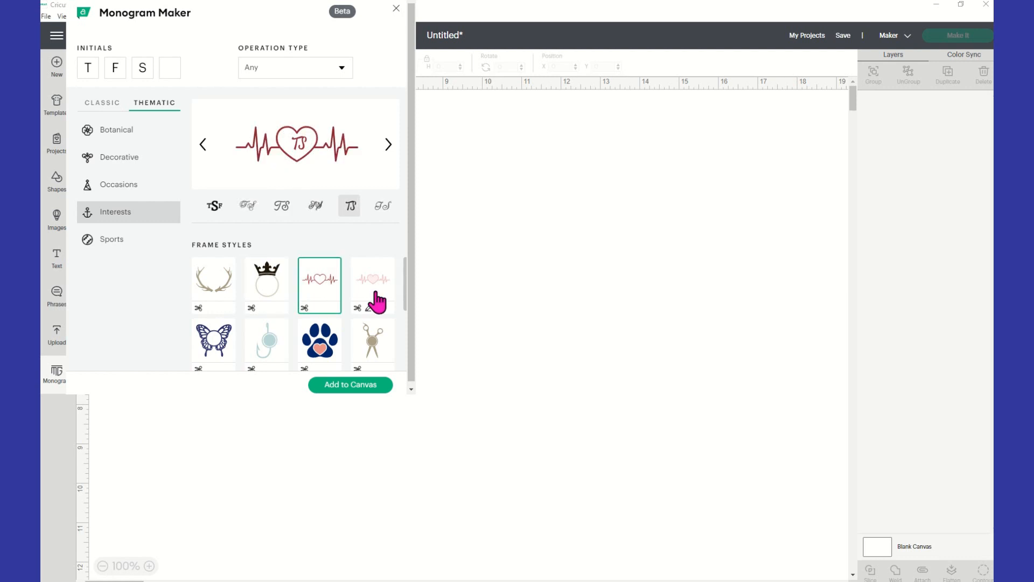
click(381, 298)
click(372, 345)
click(323, 302)
click(269, 303)
click(213, 290)
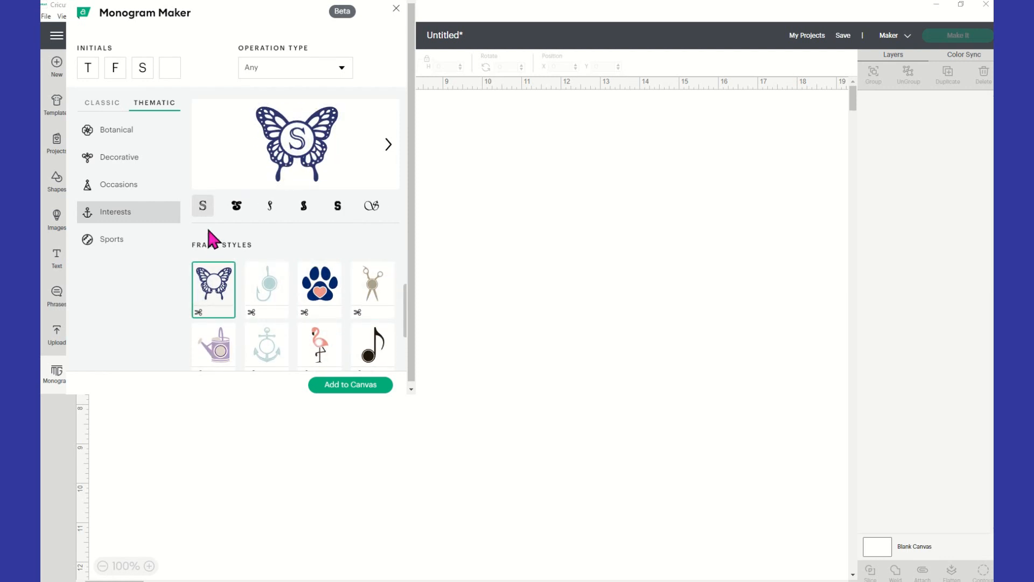
Preview the remaining Interests frames, including the anchor, flamingo and music note, finishing on the sea turtle
click(221, 366)
scroll(272, 323, down, 1)
click(268, 296)
click(320, 299)
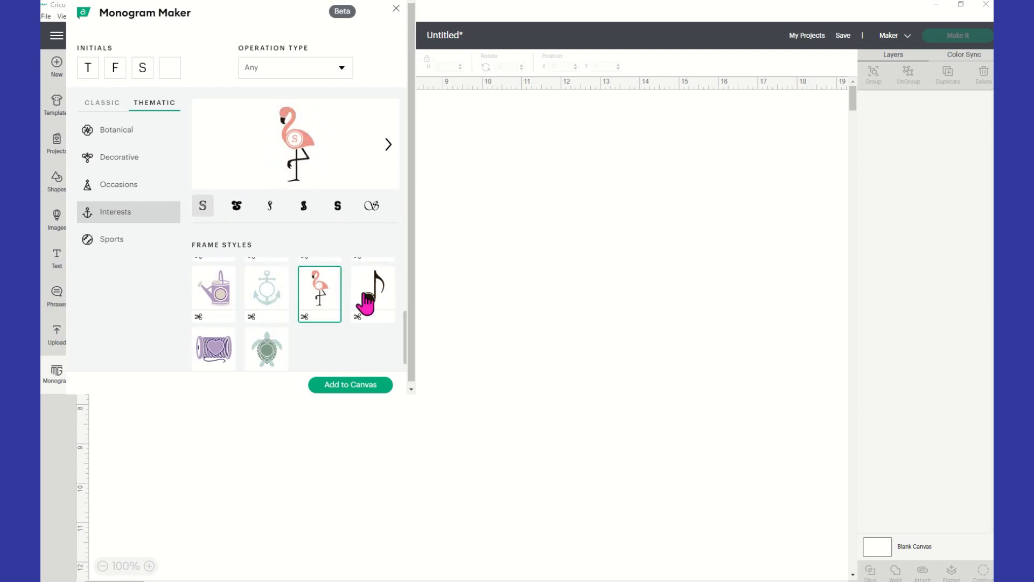
click(380, 296)
click(267, 349)
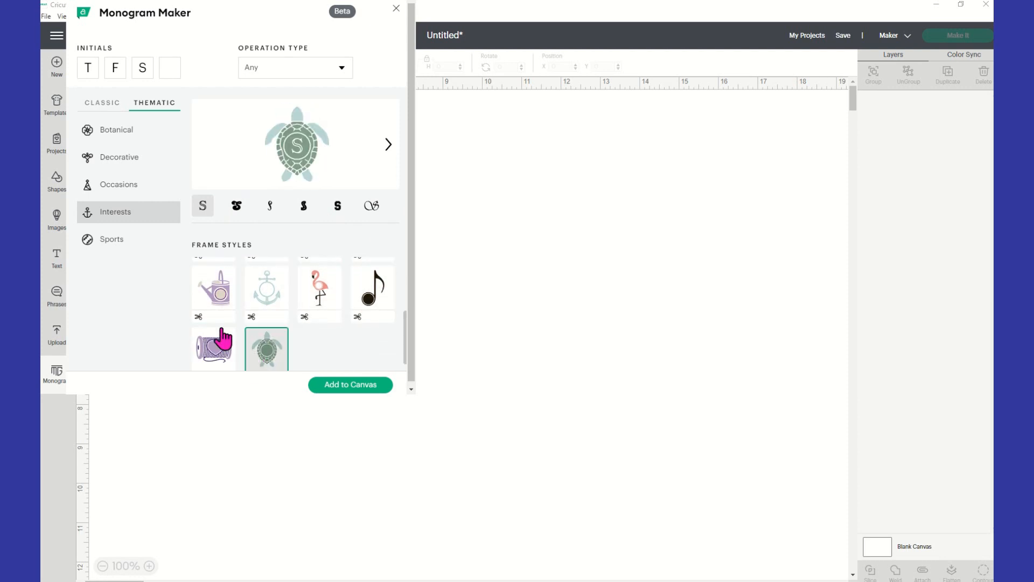
Switch to the Sports category and compare the football, teal oval and basketball frames, finishing on the pale outlined basketball
click(115, 241)
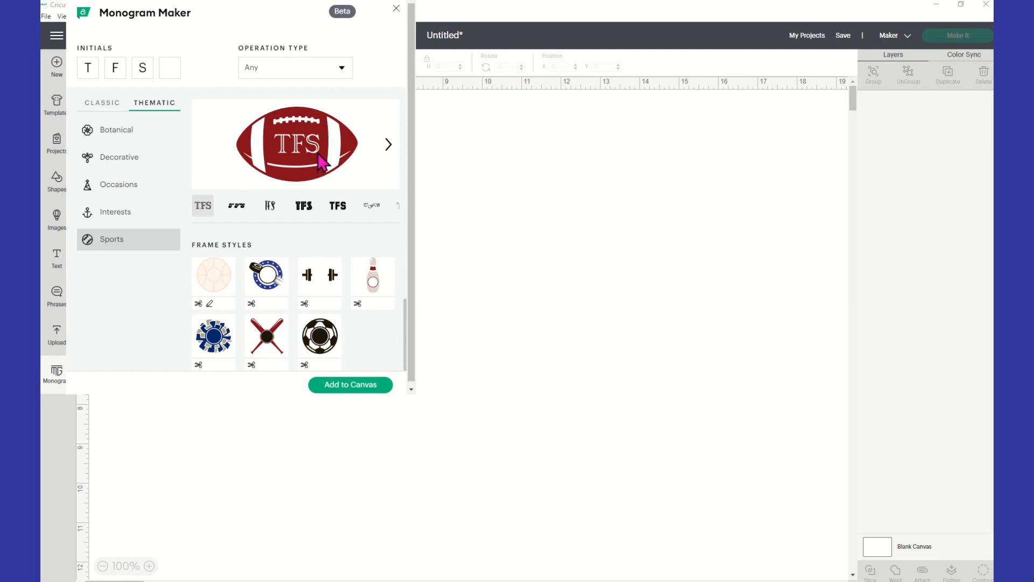
scroll(310, 310, up, 2)
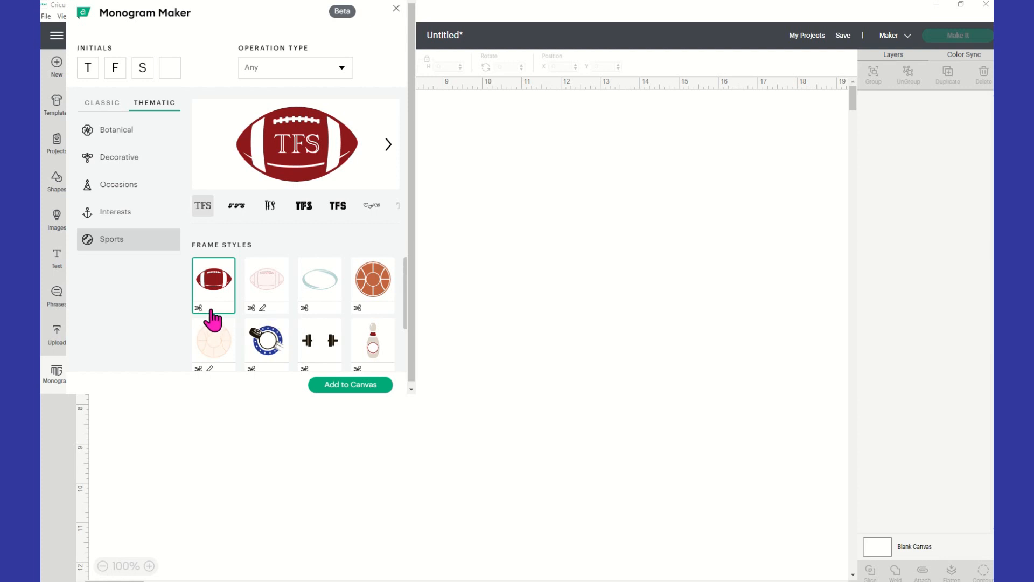
click(276, 315)
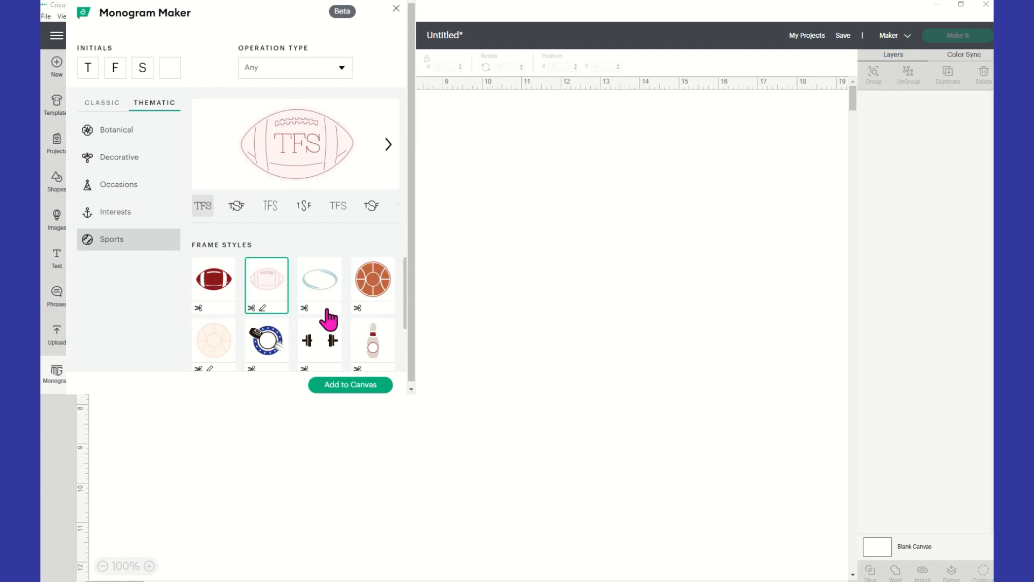
click(327, 310)
click(368, 303)
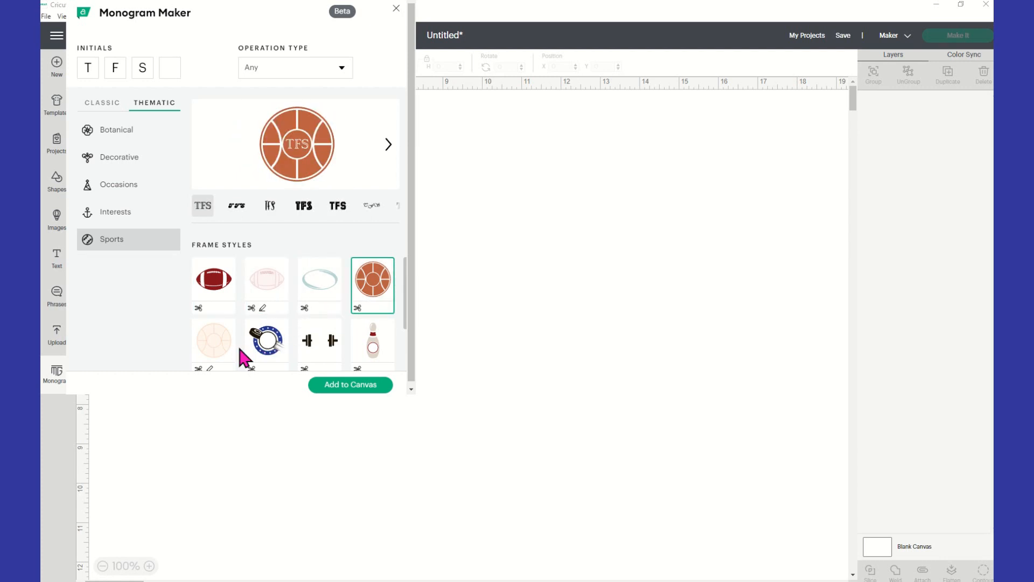
click(209, 367)
scroll(216, 358, down, 2)
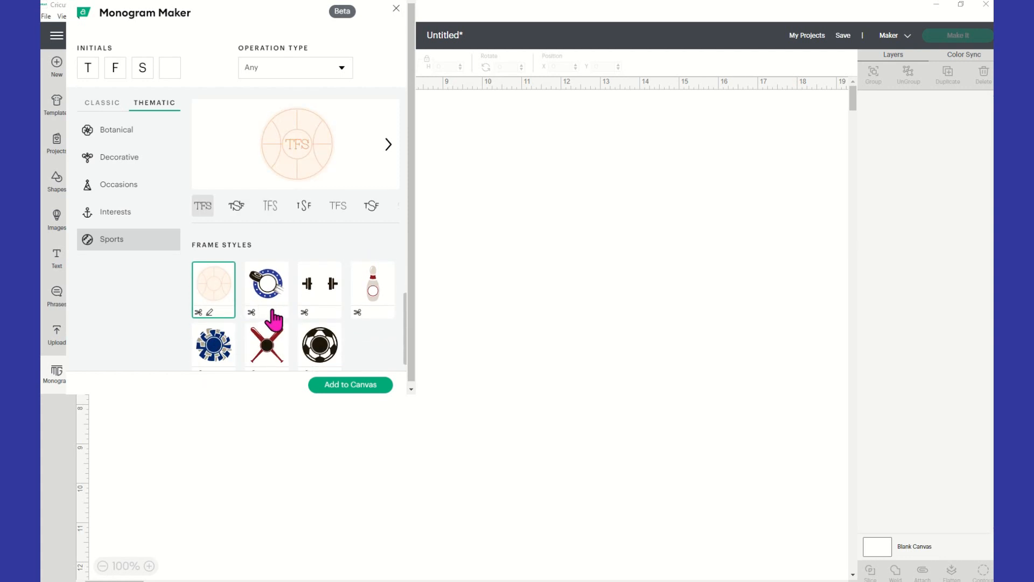
Preview the other Sports frames, including the dumbbell, bowling pin, pom-pom and crossed bats, finishing on the soccer ball
click(273, 313)
click(323, 313)
click(360, 310)
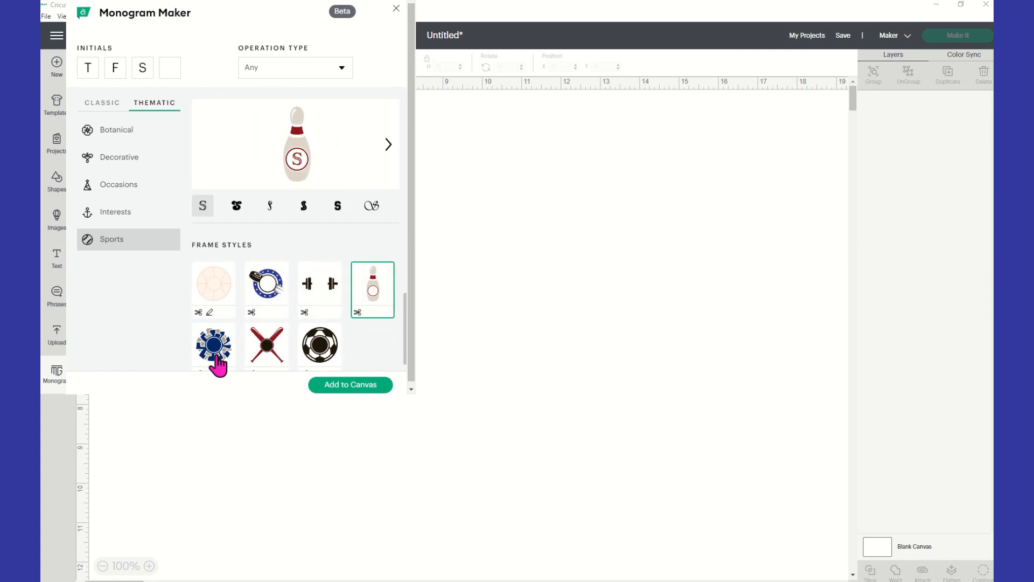
scroll(219, 361, down, 1)
click(228, 354)
click(269, 356)
click(326, 355)
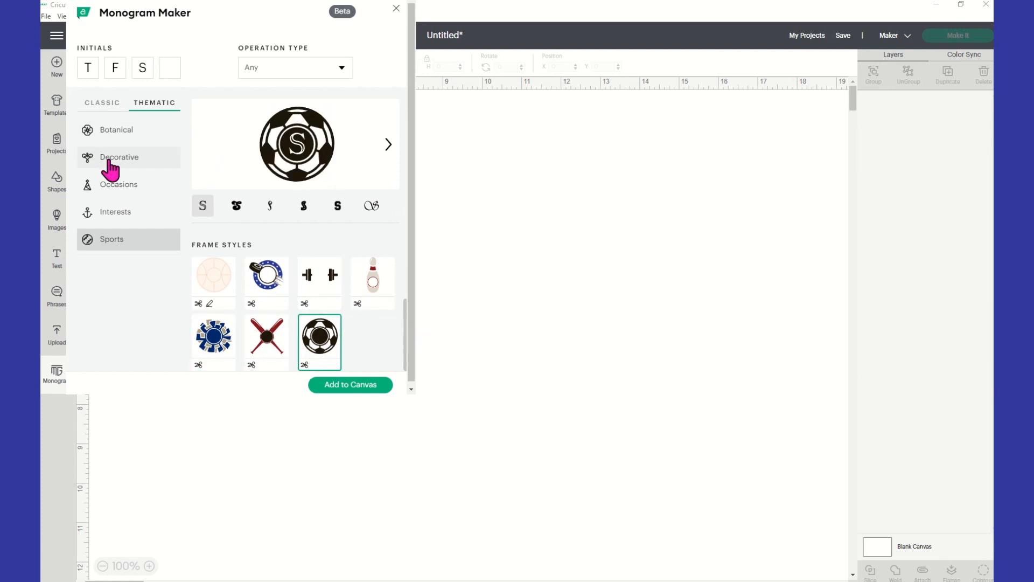
Choose the Decorative frame with the purple scroll underline and change the monogram initials to DBE
click(127, 162)
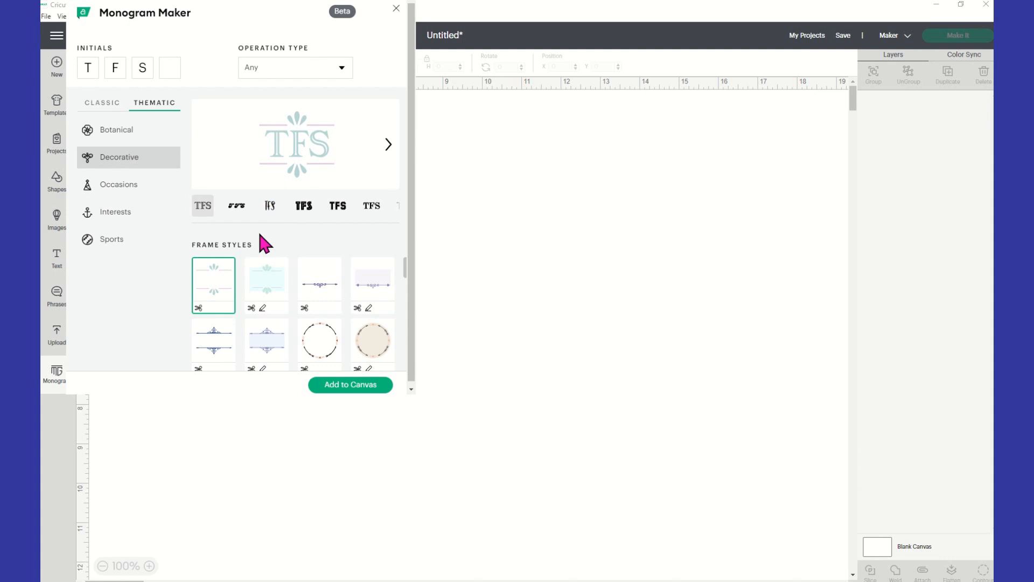
click(306, 303)
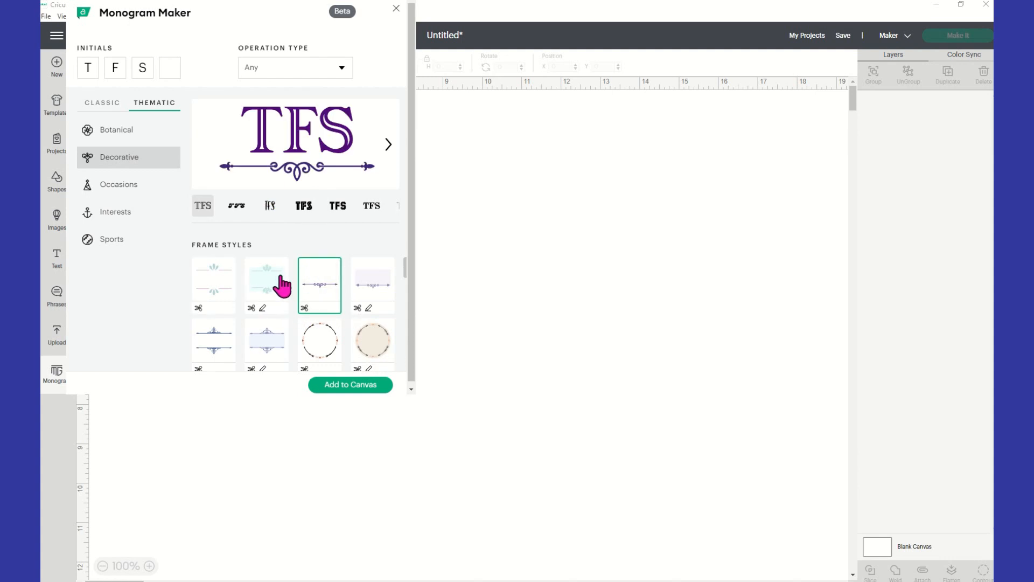
double_click(92, 67)
text(B)
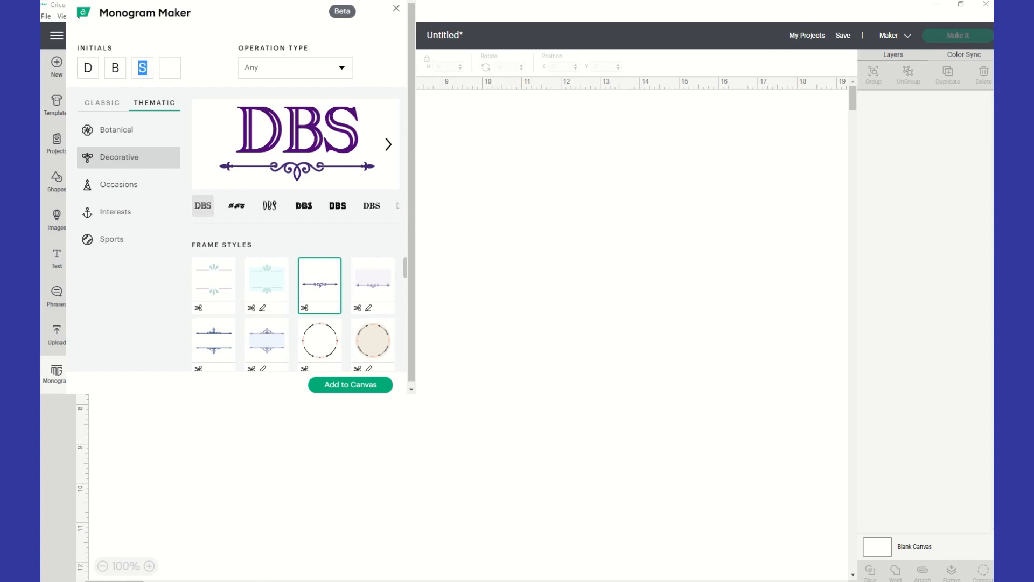
text(E)
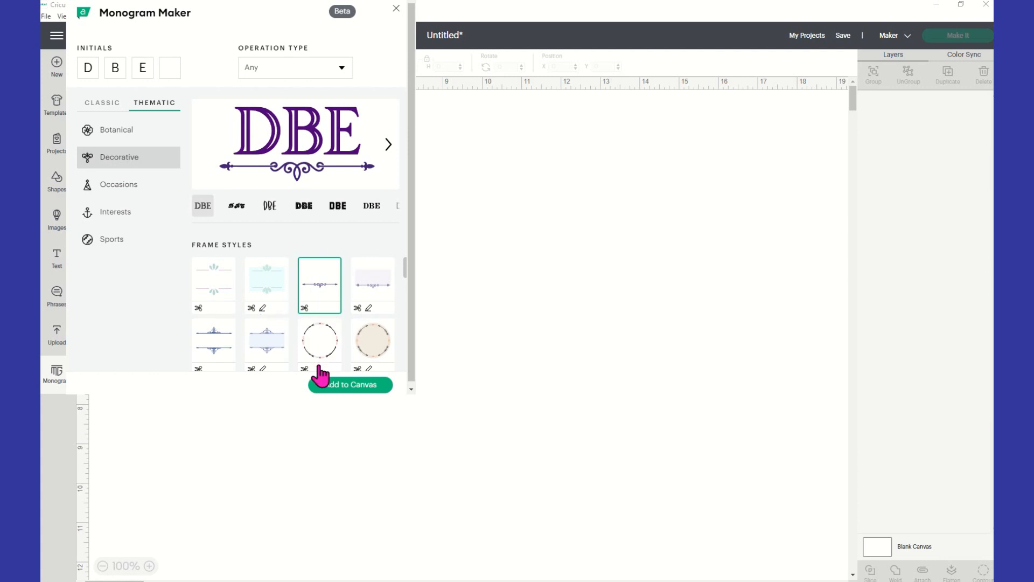
Add the DBE monogram to the canvas, enlarge it to about 6.7 by 3.2 inches and move it to about X 1.25, Y 1.25
click(333, 386)
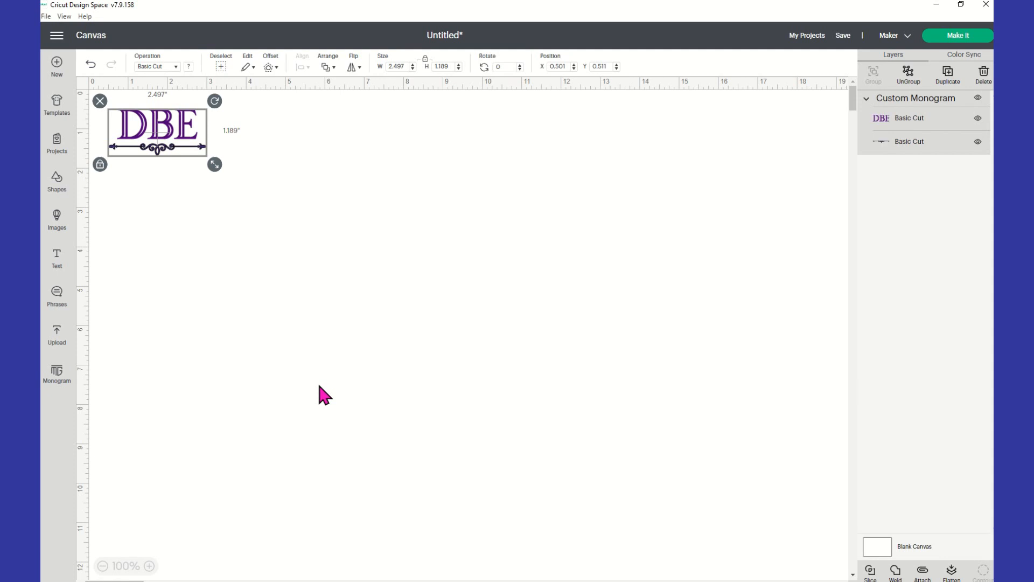
drag(215, 165, 293, 242)
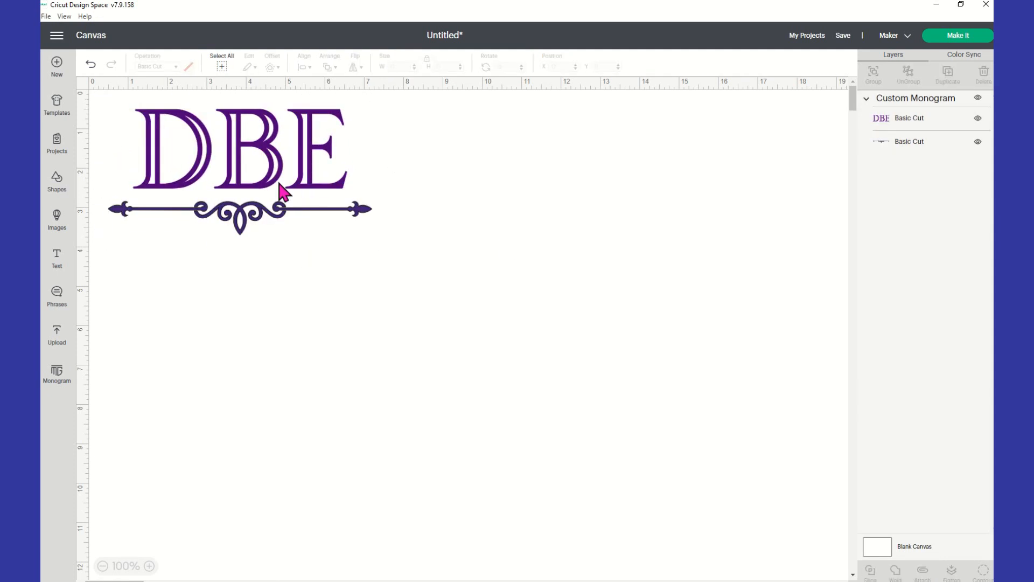
drag(279, 189, 309, 218)
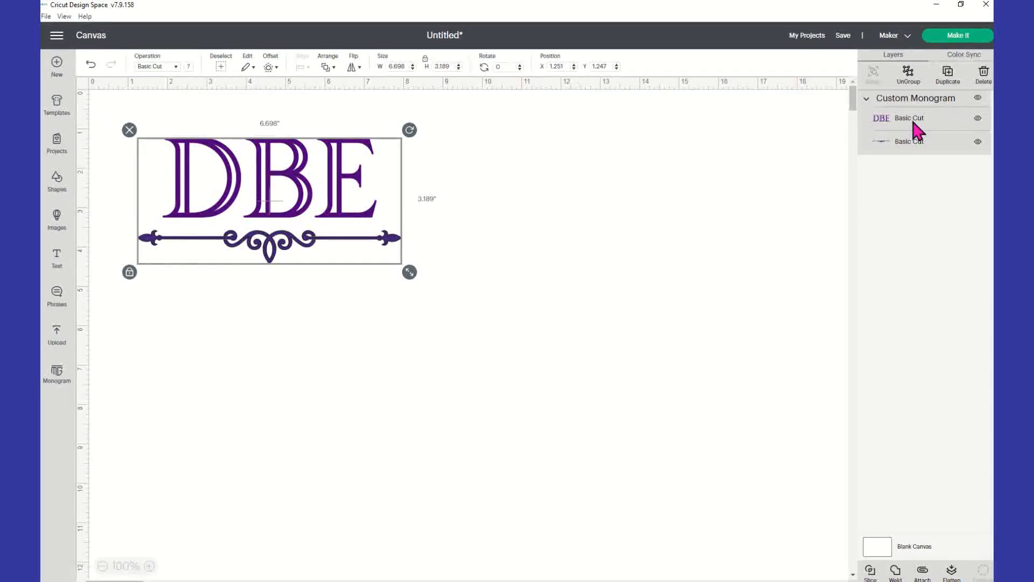
Try the Pen draw operation on the whole monogram and return it to Basic cut
click(176, 66)
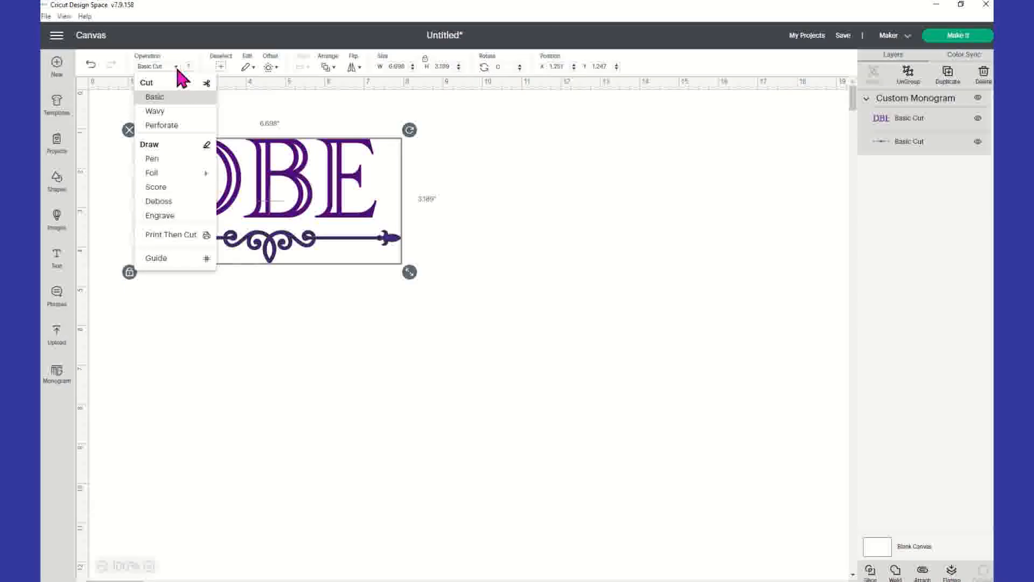
click(156, 160)
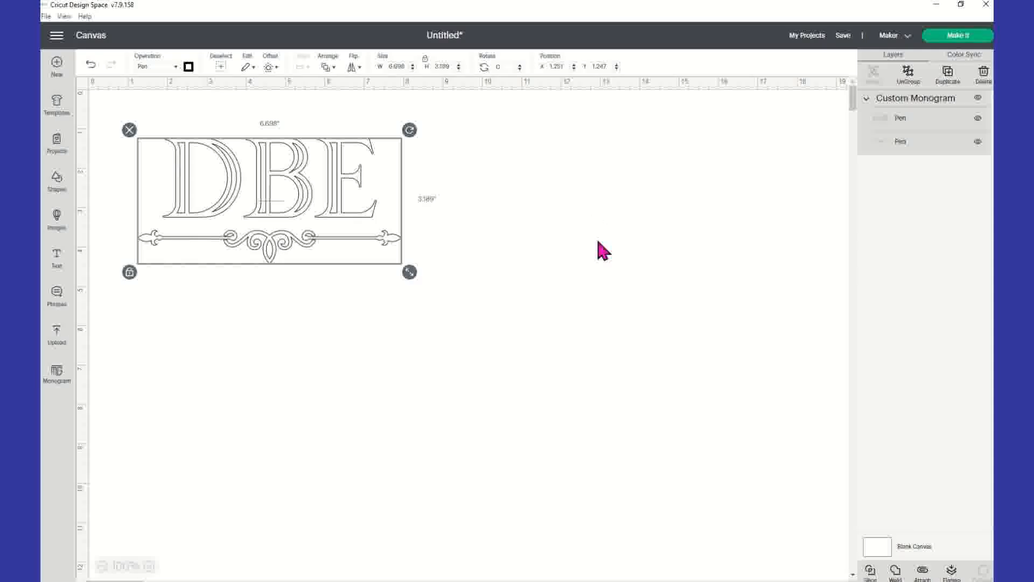
click(176, 67)
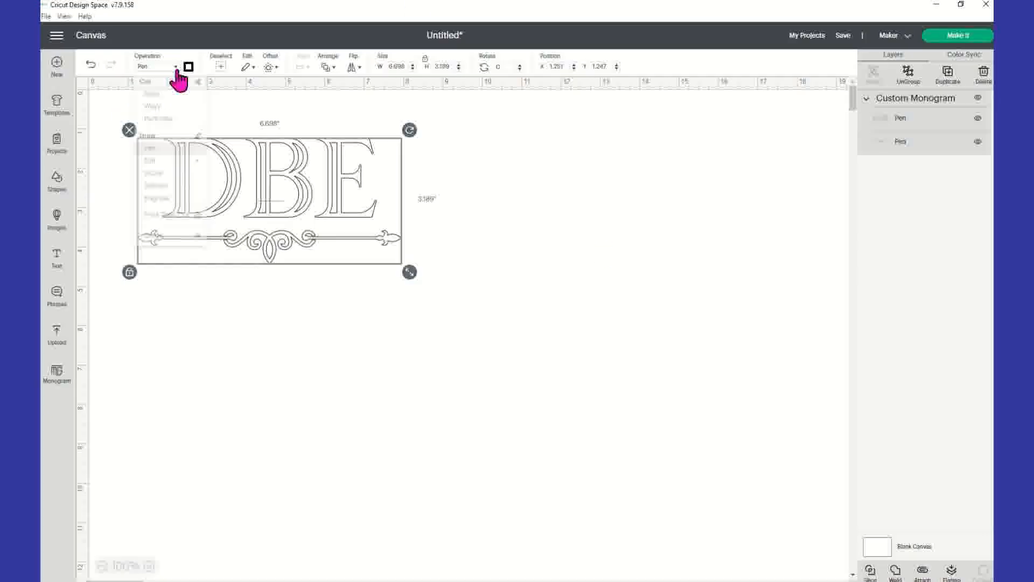
click(165, 97)
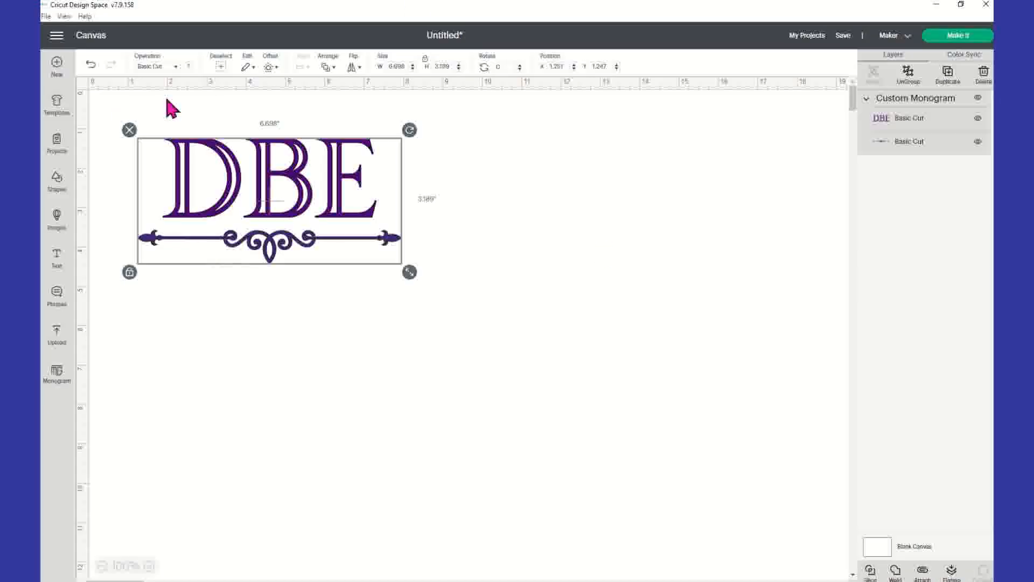
Recolor the DBE letters layer medium blue
click(955, 122)
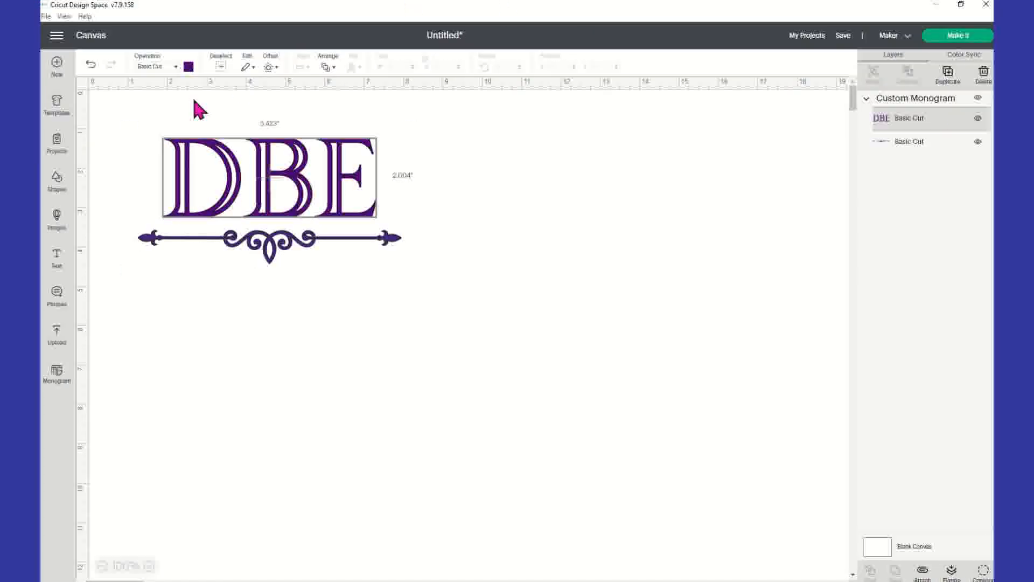
click(188, 67)
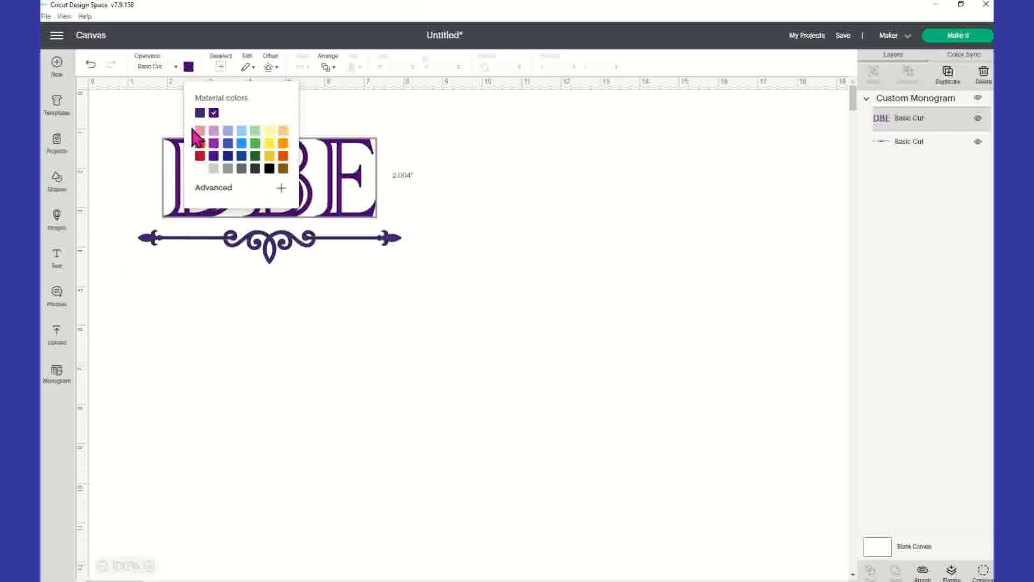
click(228, 144)
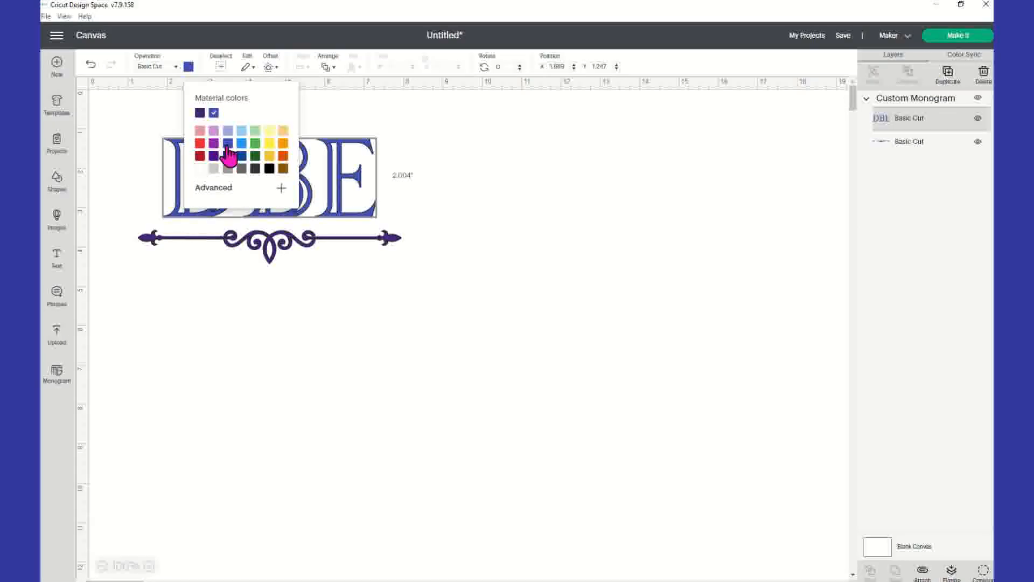
click(552, 185)
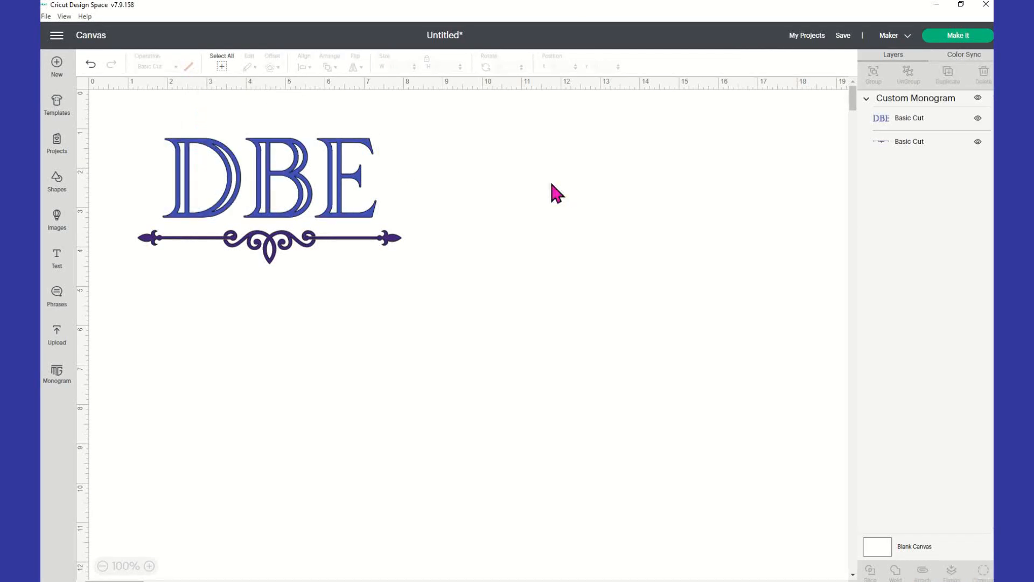
Recolor the scroll underline layer, trying orange first and settling on dark orange
click(934, 148)
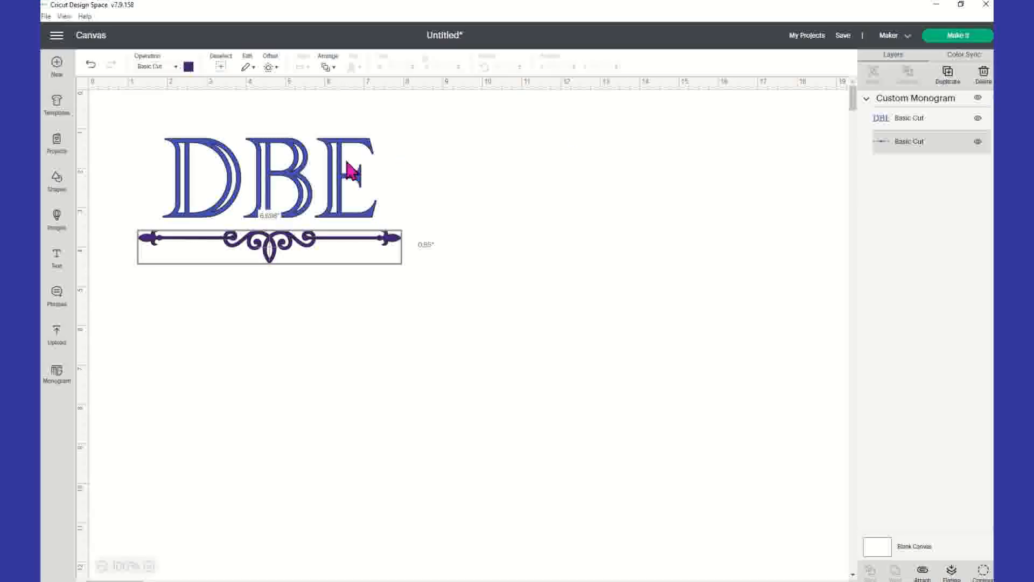
click(188, 67)
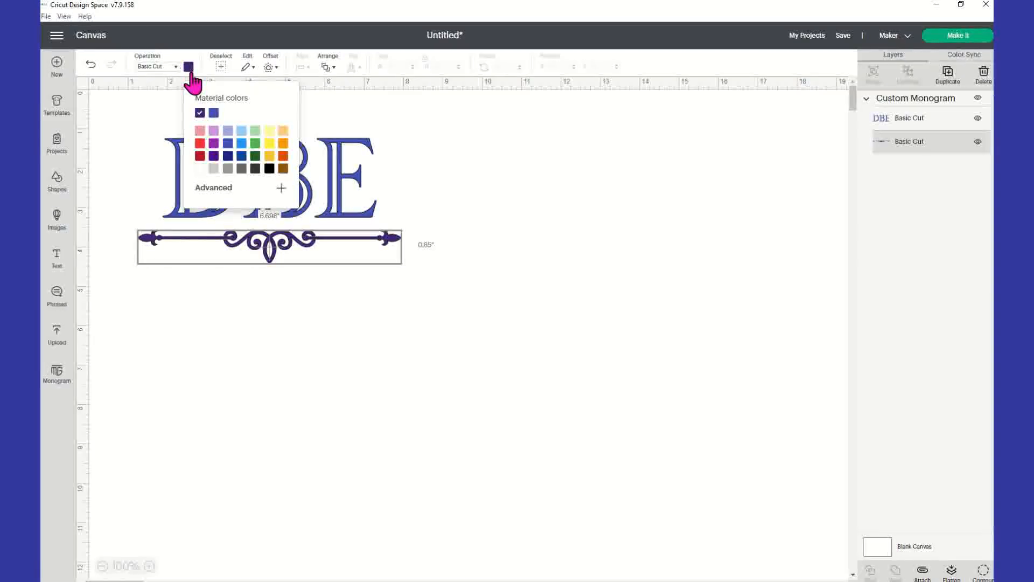
click(282, 144)
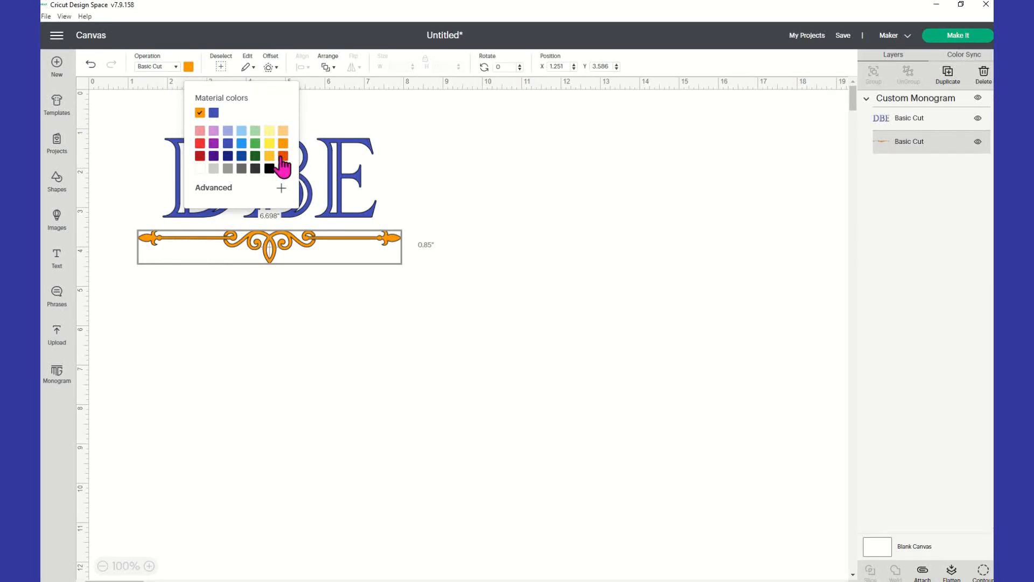
click(282, 157)
click(439, 166)
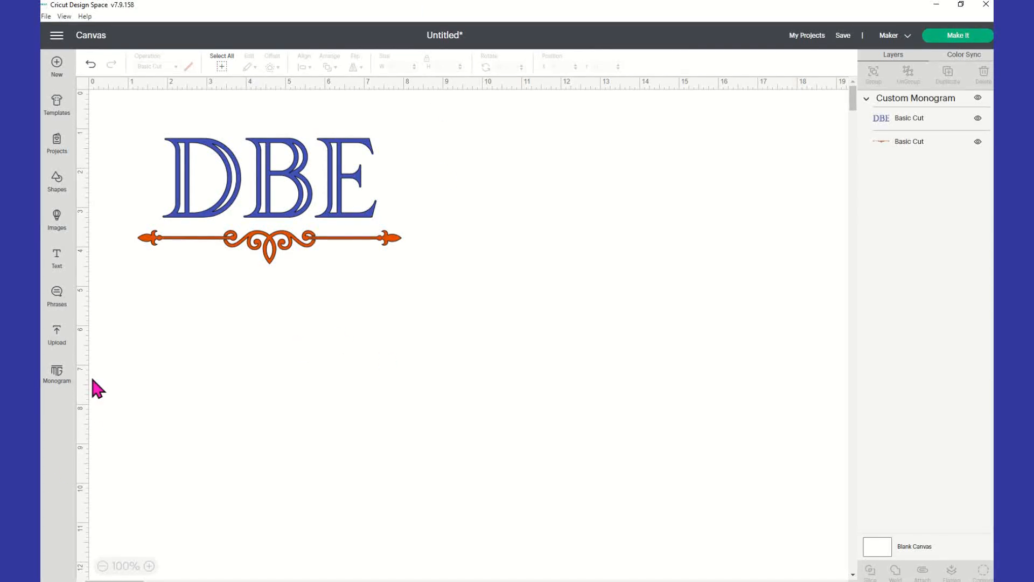
Place the Goblets template on the canvas and move the monogram clear of the glass to about X 6.4, Y 3.0
click(63, 108)
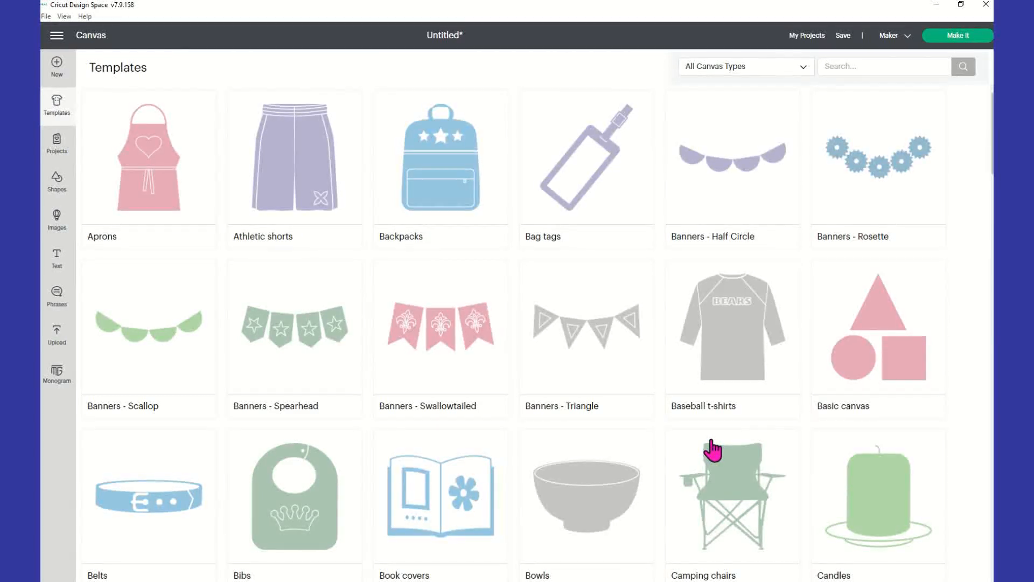
scroll(404, 377, down, 3)
scroll(409, 381, down, 12)
scroll(408, 381, down, 8)
scroll(406, 375, up, 3)
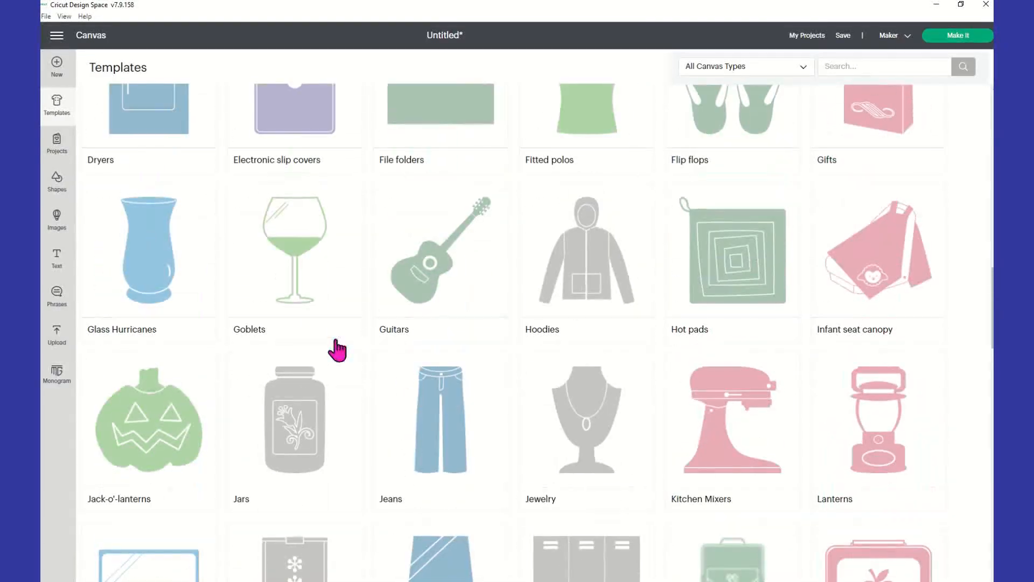
click(294, 239)
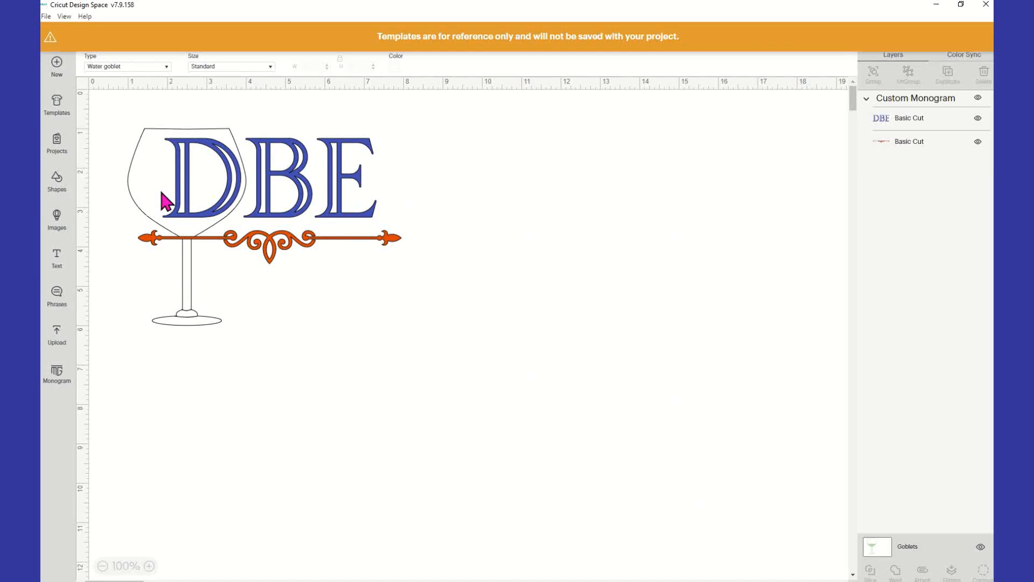
drag(146, 190, 353, 236)
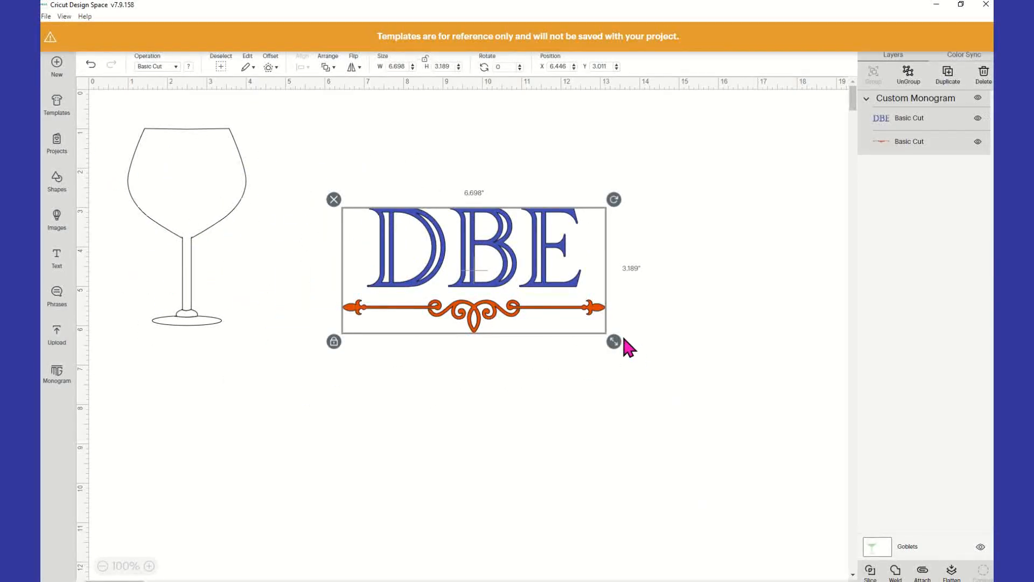
Shrink the whole monogram to about 2.2 × 1.05 inches and position it inside the goblet's bowl at about X 1.39, Y 1.83
drag(614, 343, 198, 196)
click(334, 214)
click(388, 246)
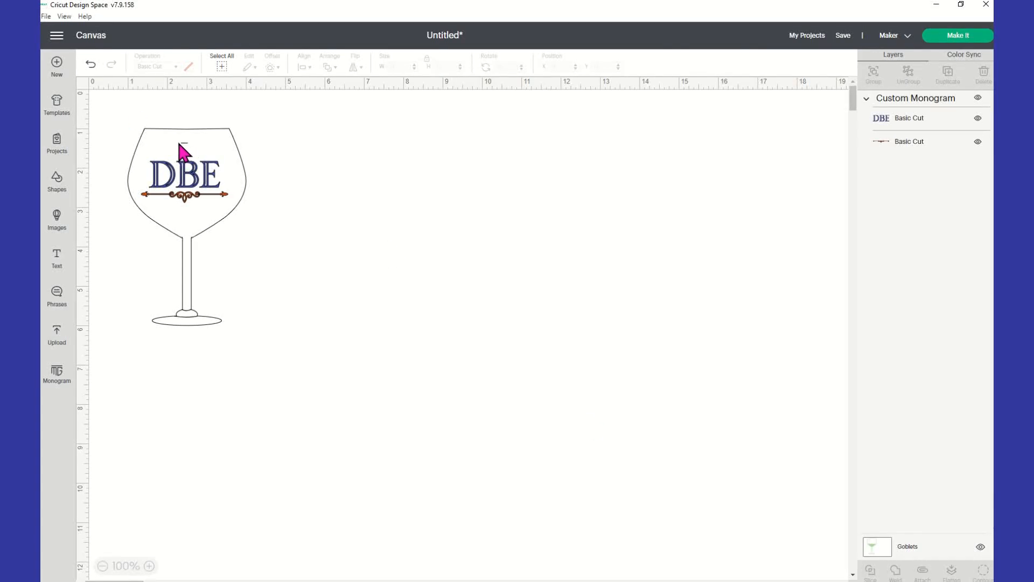
click(205, 192)
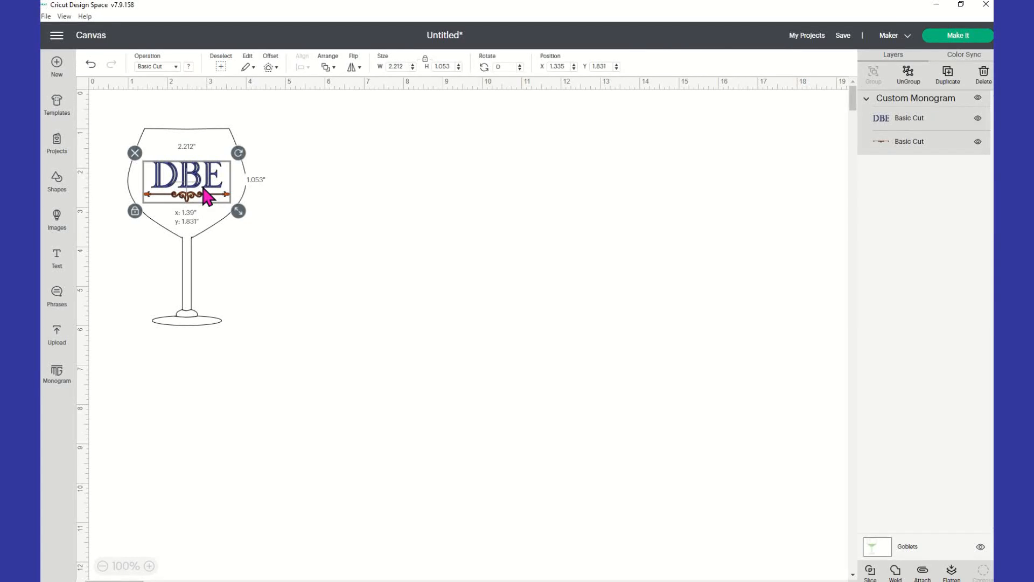
click(317, 226)
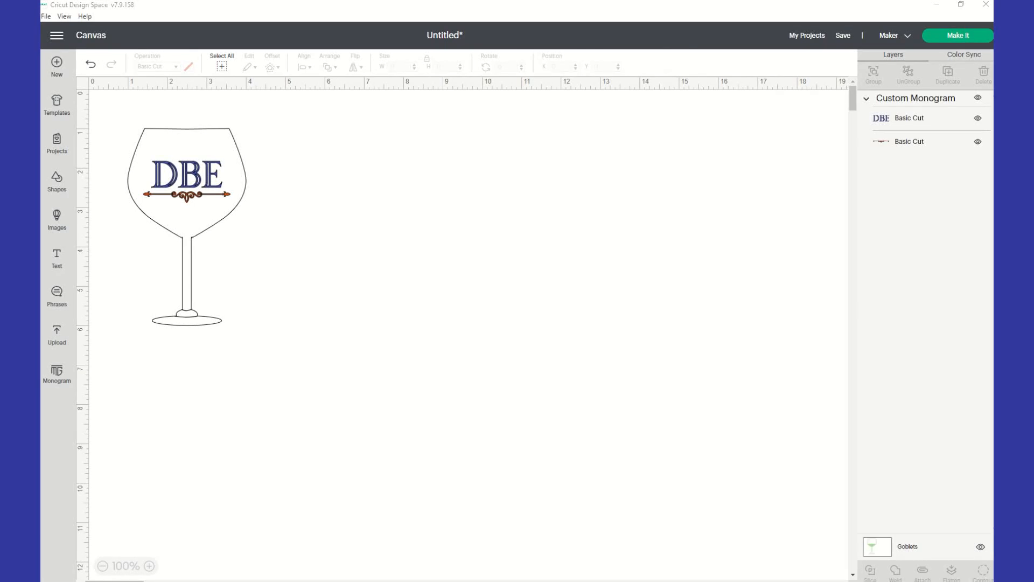
Switch to the Facebook group page in Chrome, view its header, dismiss the chat pop-up and move the window clear of the goblet
drag(116, 256, 489, 163)
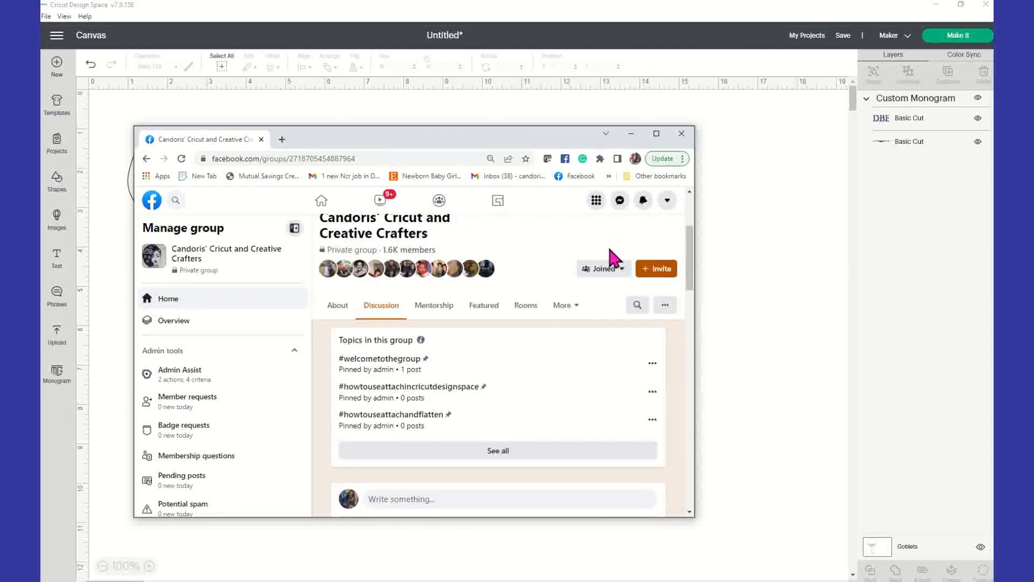
scroll(408, 323, up, 2)
scroll(409, 327, up, 1)
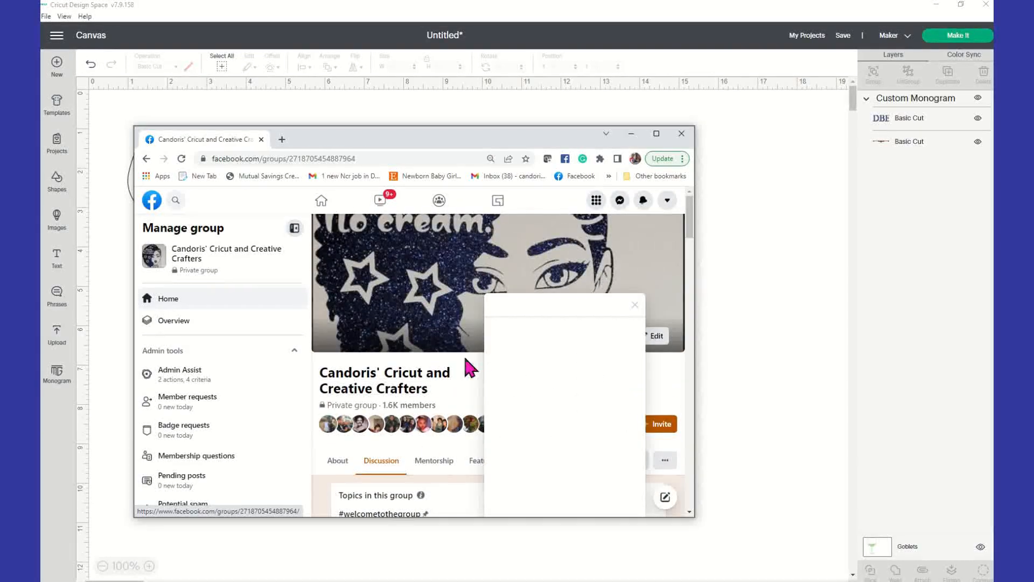
click(638, 304)
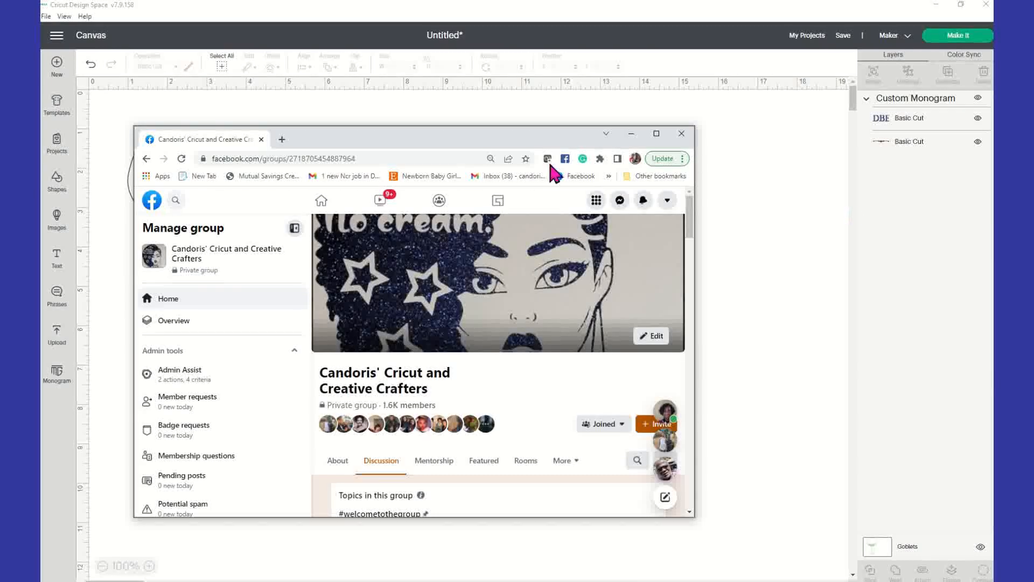
drag(343, 143, 538, 149)
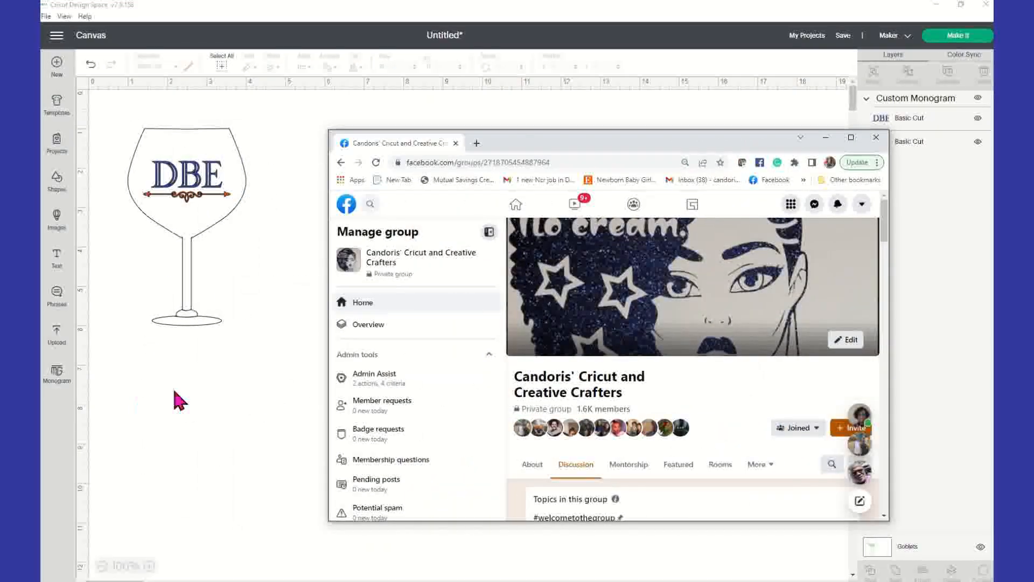
Return to Cricut Design Space, move the monogram off the goblet onto empty canvas, and enlarge it to about 5.7 inches wide
click(296, 213)
drag(211, 137, 438, 218)
drag(188, 229, 475, 301)
drag(186, 195, 417, 221)
click(560, 338)
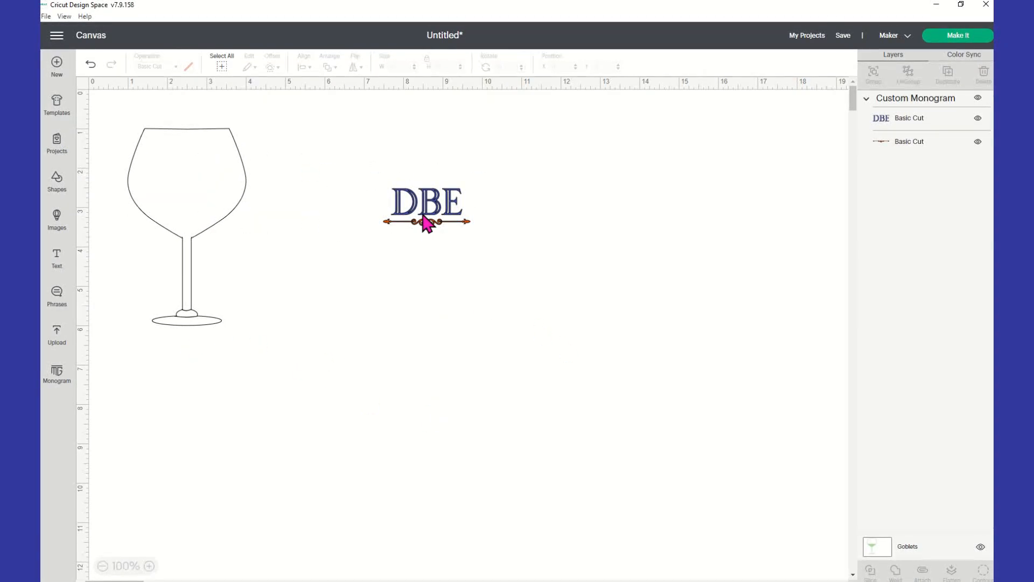
click(452, 230)
drag(479, 239, 559, 369)
click(559, 369)
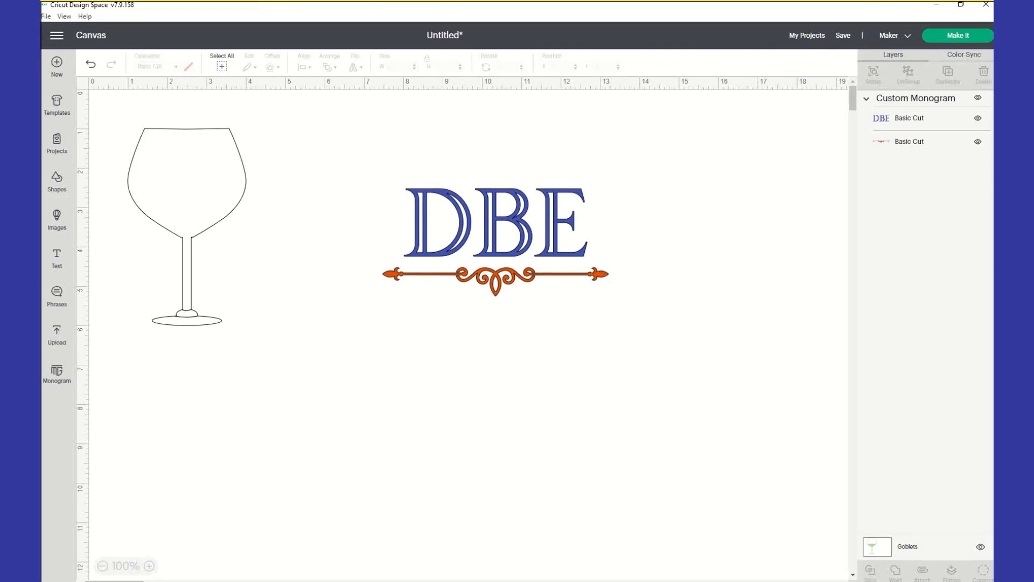
Capture a screen snip around the enlarged monogram, switch to PowerPoint, and paste it as a picture onto blank slide 3
key(super+shift+s)
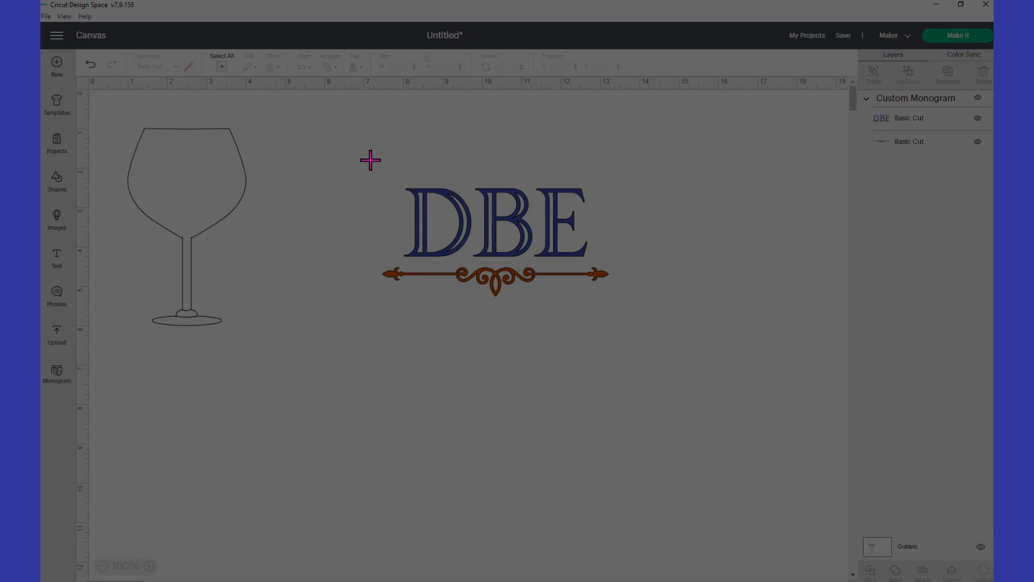
drag(358, 157, 642, 337)
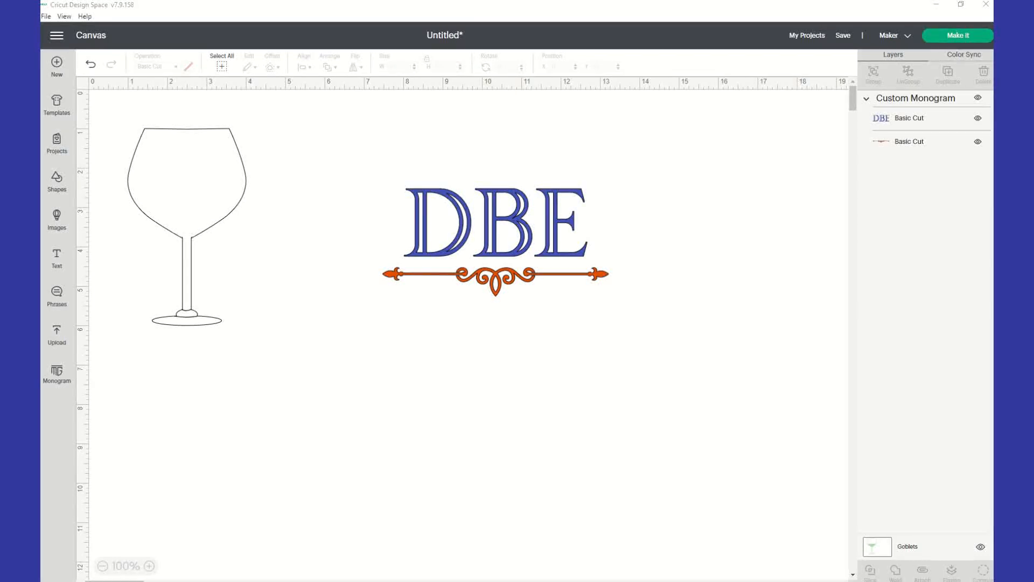
drag(198, 88, 497, 183)
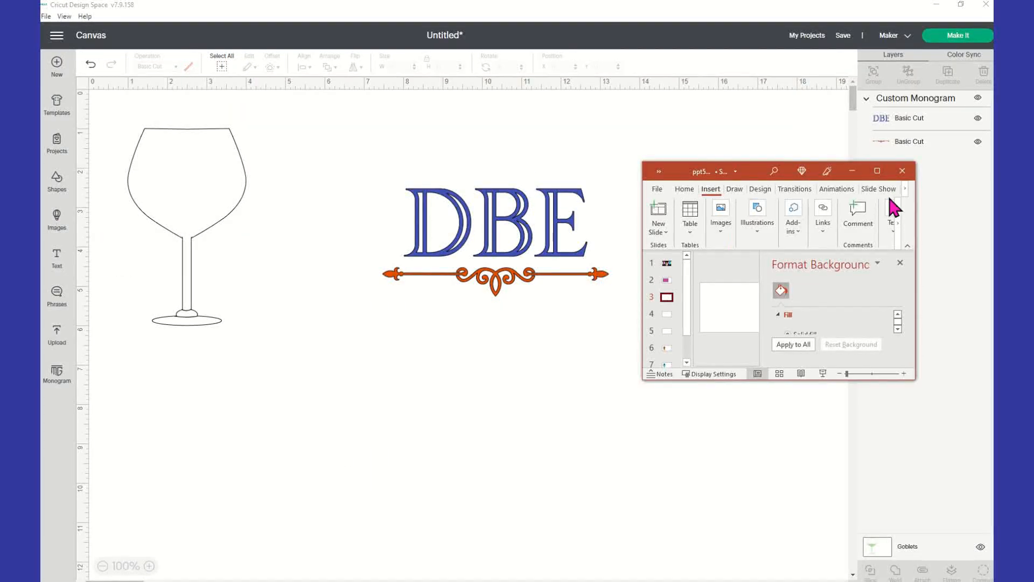
click(878, 171)
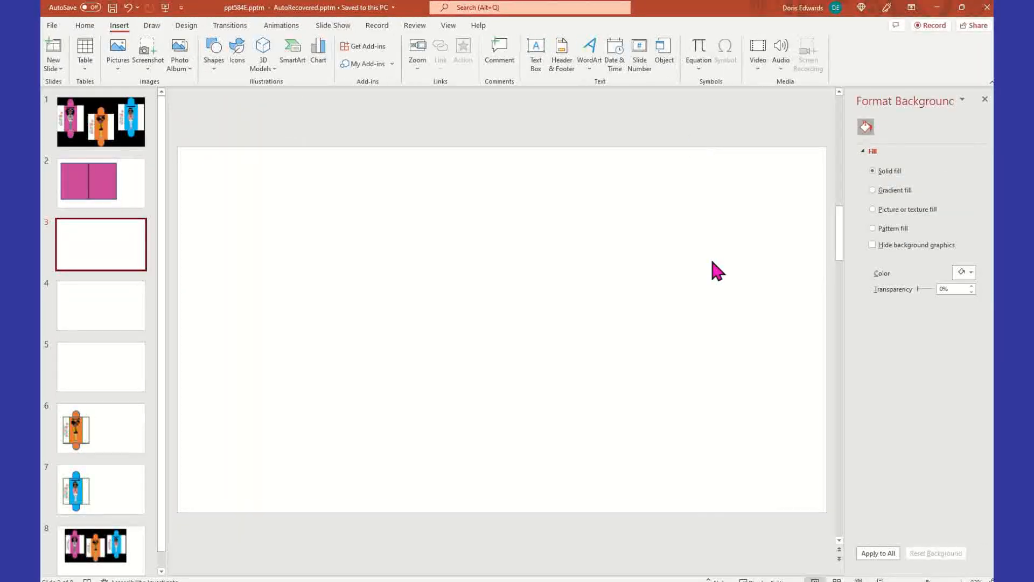
right_click(357, 257)
click(384, 282)
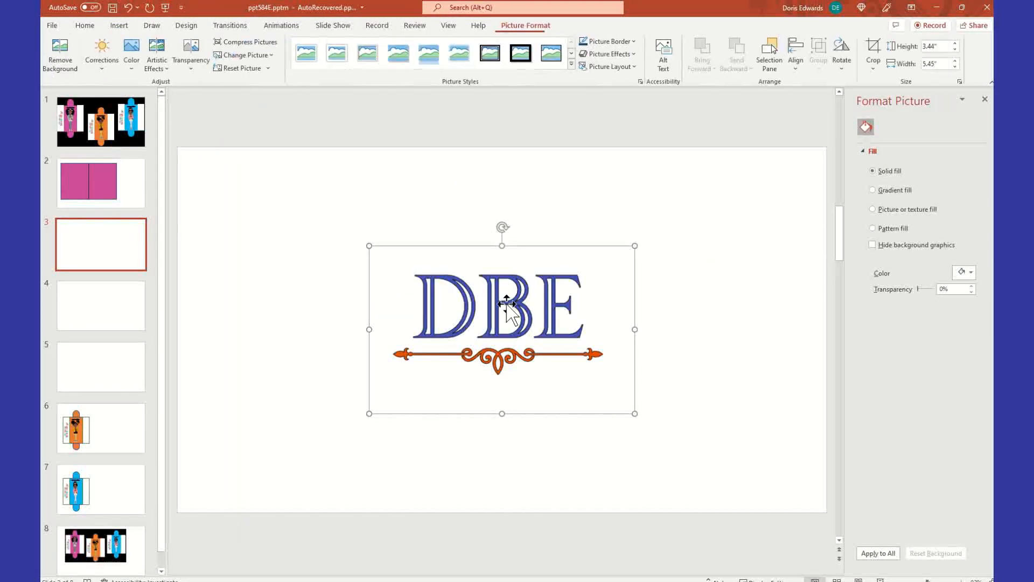
click(430, 203)
click(554, 330)
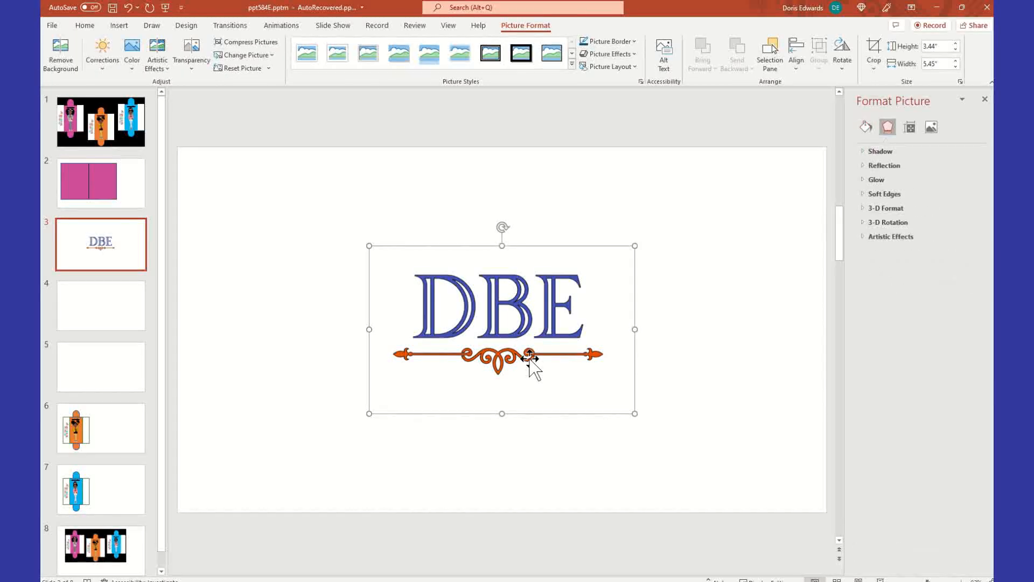